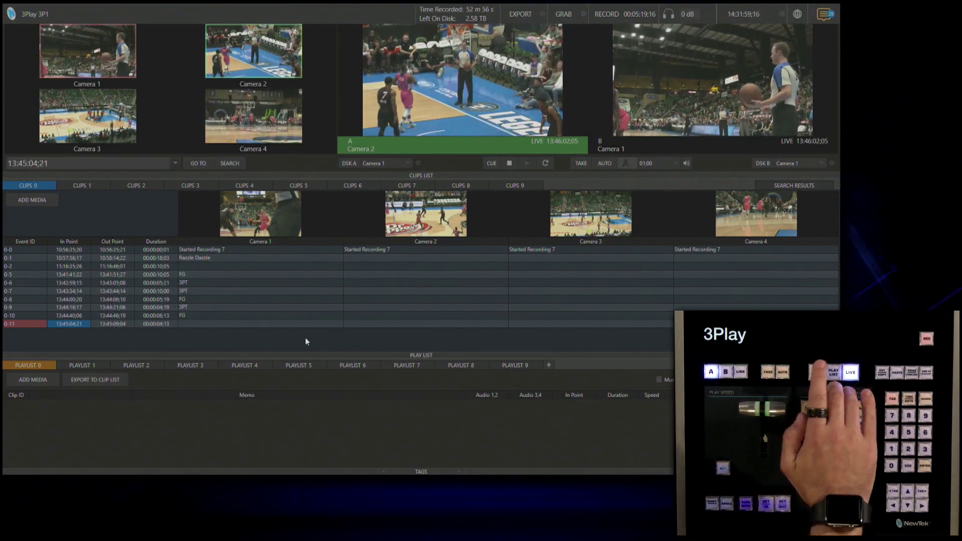
- Focus the Clips List, cue clip 0-11 on channel A, and land on its Out Point cell
{"action": "key", "text": "Return"}
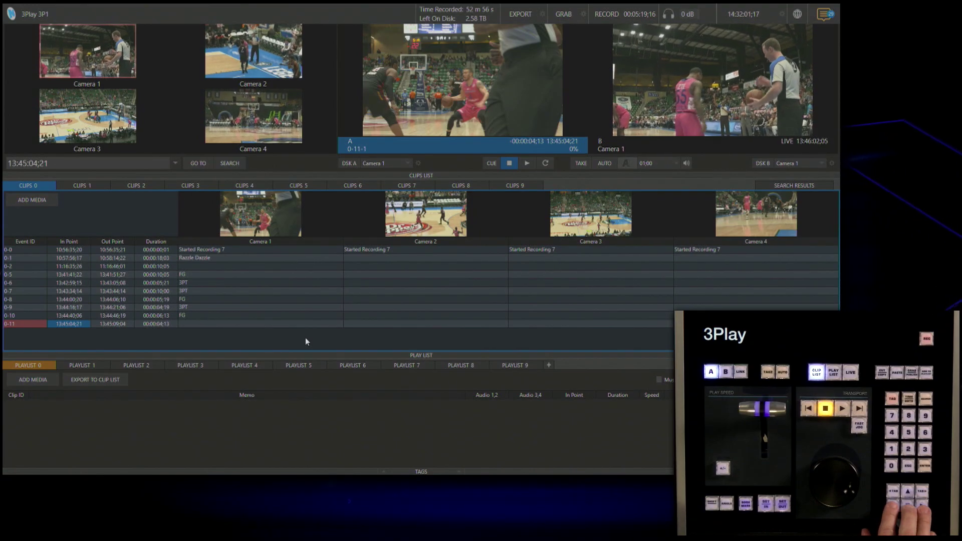
{"action": "key", "text": "Tab"}
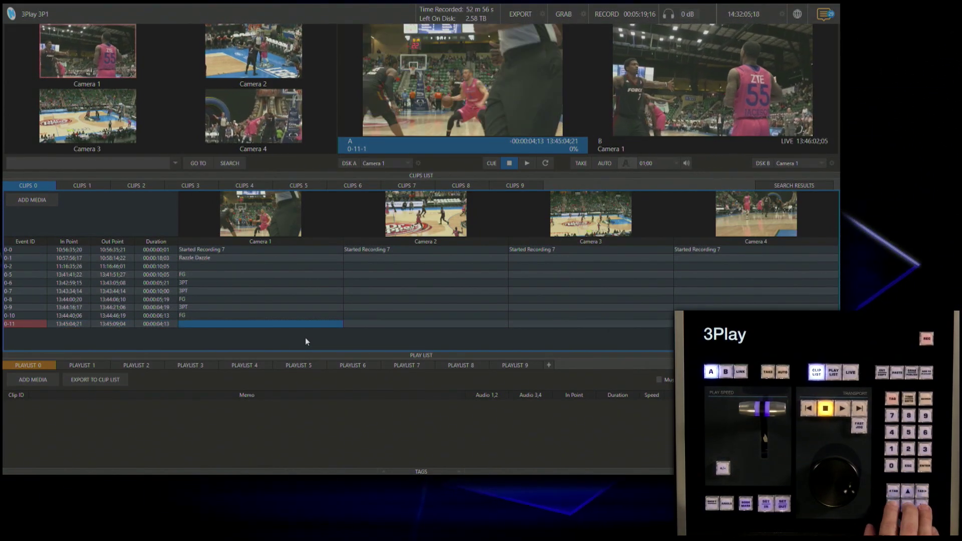
{"action": "key", "text": "shift+Tab"}
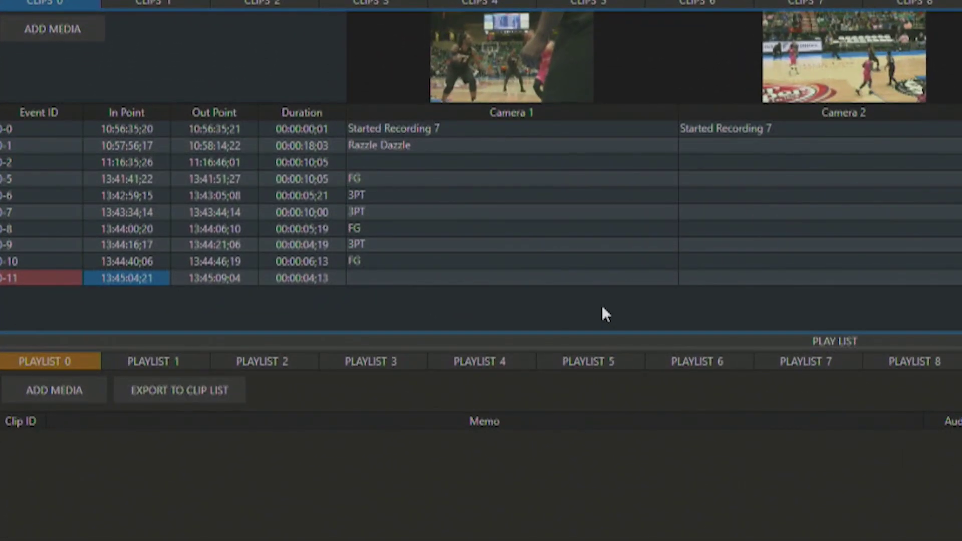
- Trim clip 0-11 to 13:45:05;21–13:45:07;16 (00:00:01;25), checking it with a quick playback
{"action": "key", "text": "i"}
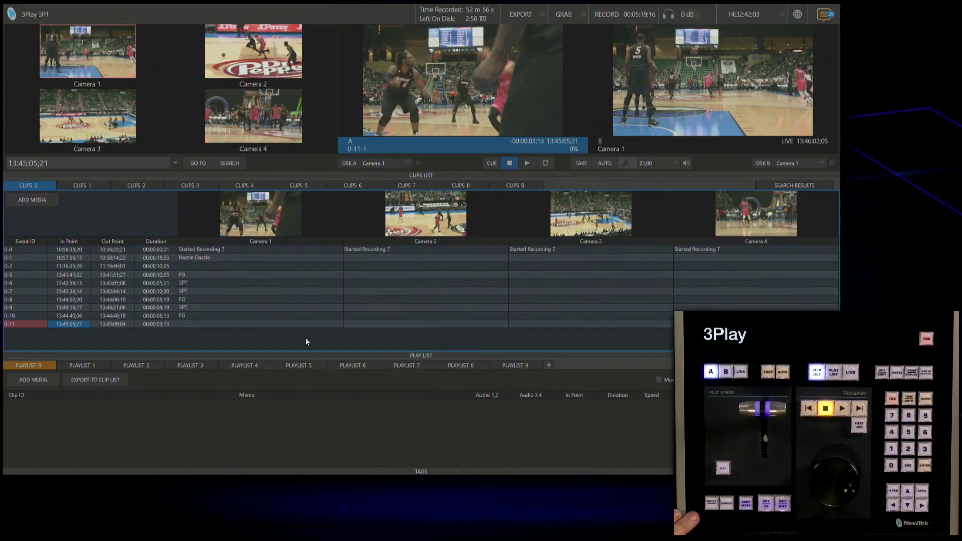
{"action": "key", "text": "space"}
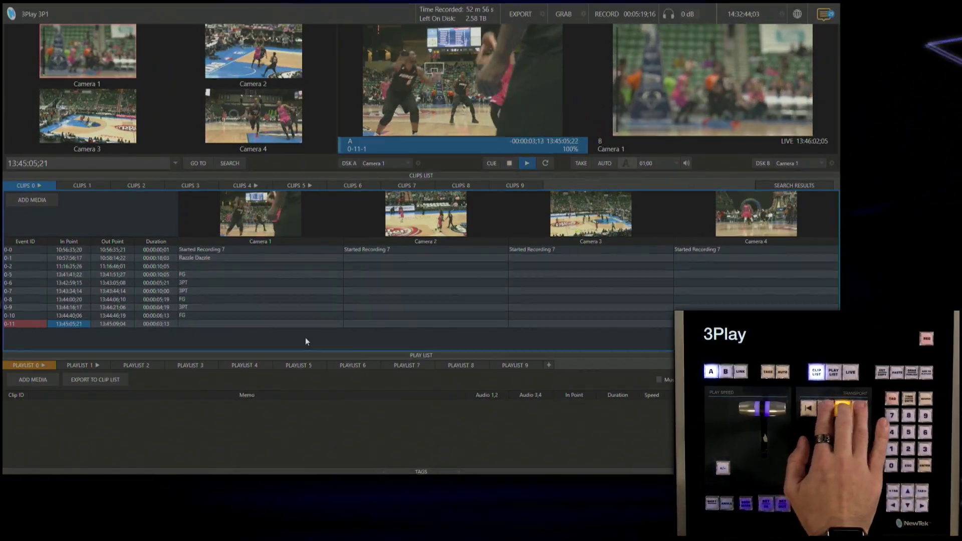
{"action": "key", "text": "space"}
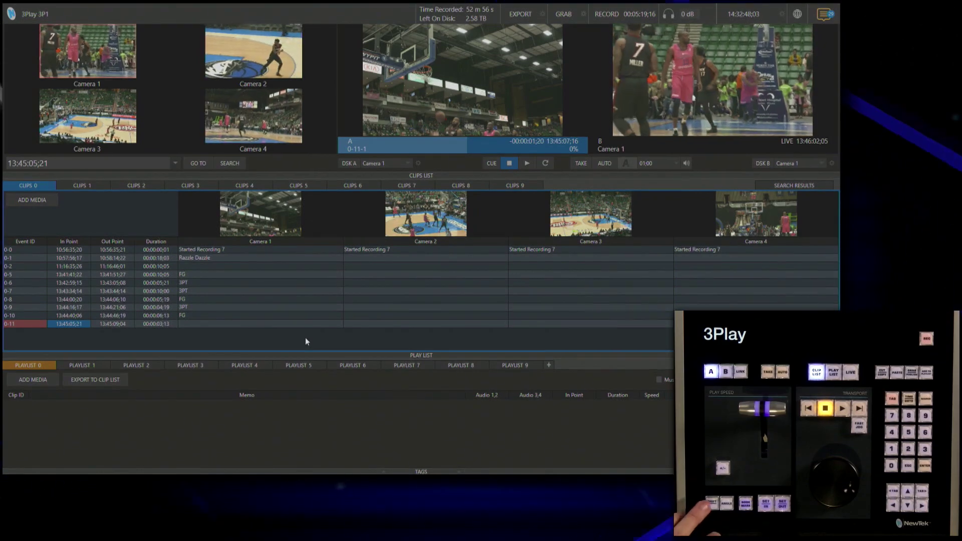
{"action": "key", "text": "Right"}
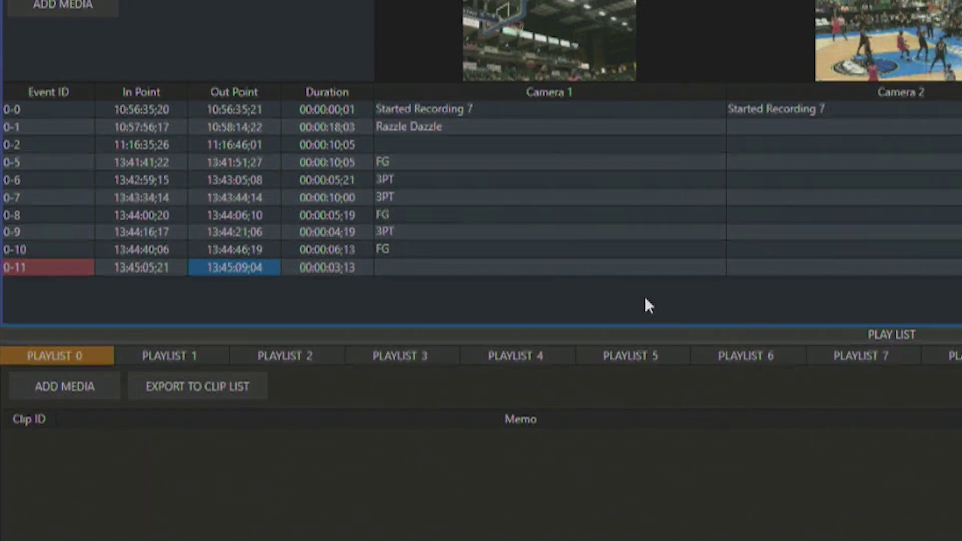
{"action": "key", "text": "o"}
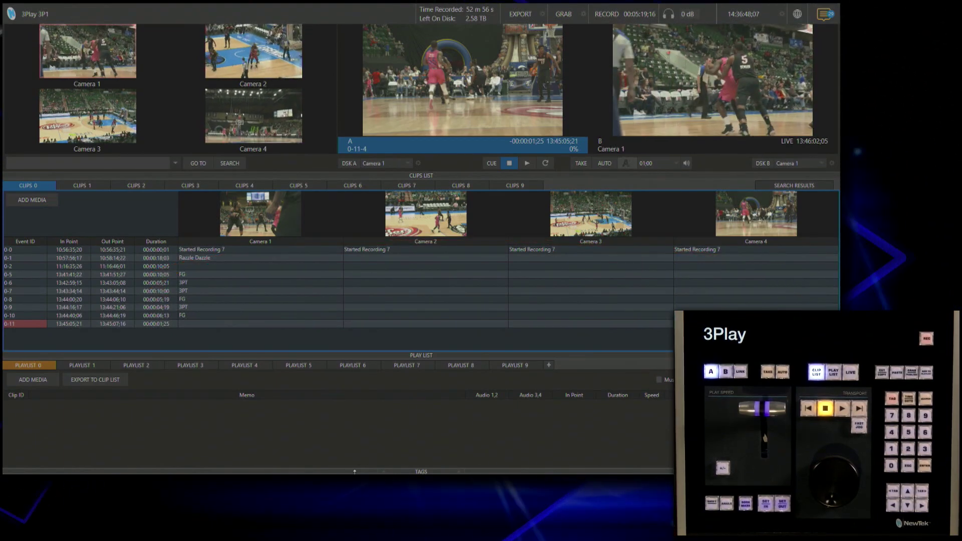
- Select the Camera 1 memo cell in clip 0-11's row
{"action": "left_click", "coordinate": [254, 323]}
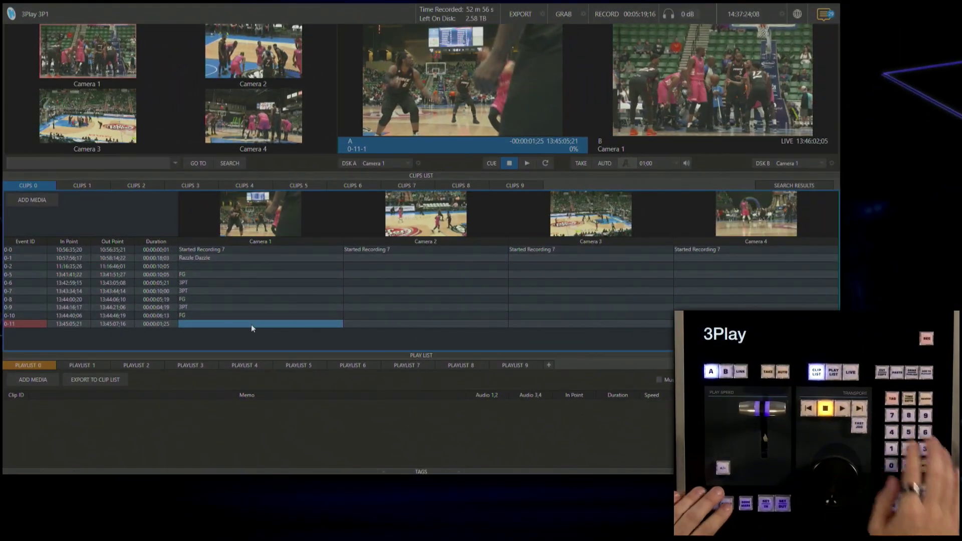
- Switch channel A to angle 4 of clip 0-11 and play it back for review
{"action": "key", "text": "4"}
{"action": "key", "text": "space"}
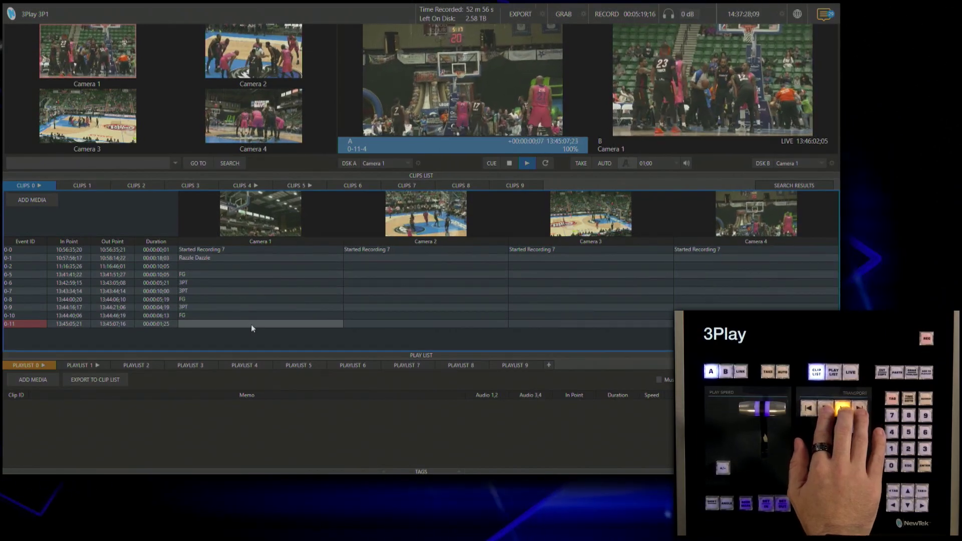
{"action": "key", "text": "space"}
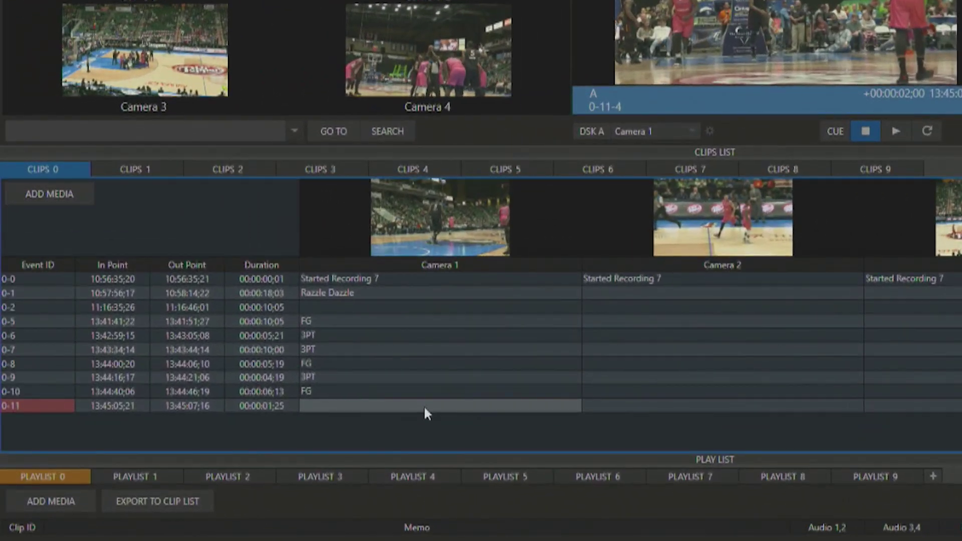
- Select clip 0-11's Camera 1 angle, compare it with Camera 2, and move to the memo field
{"action": "left_click", "coordinate": [423, 405]}
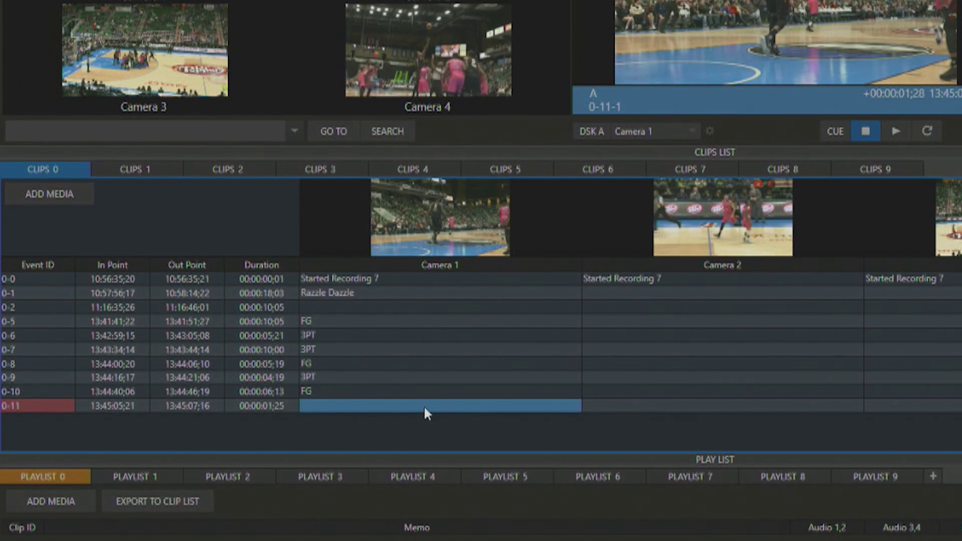
{"action": "key", "text": "2"}
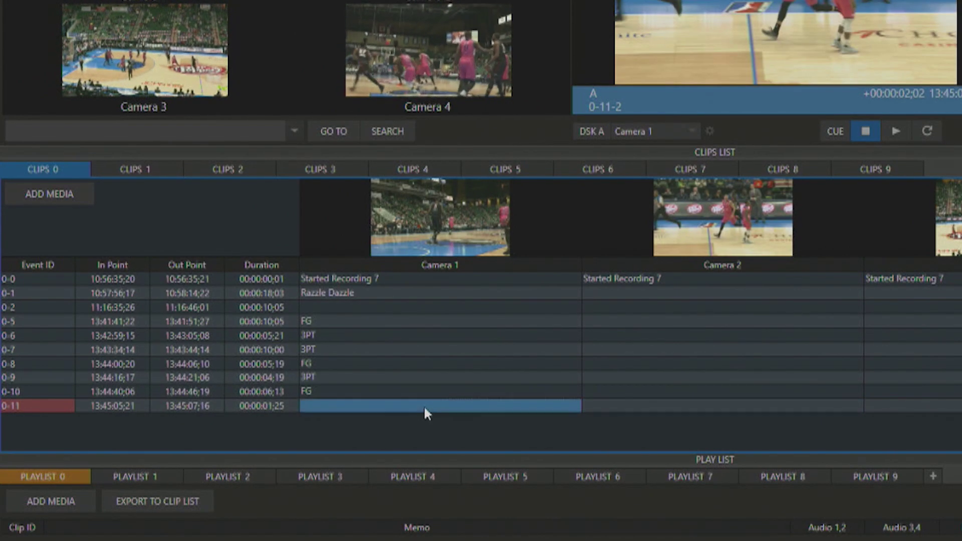
{"action": "key", "text": "1"}
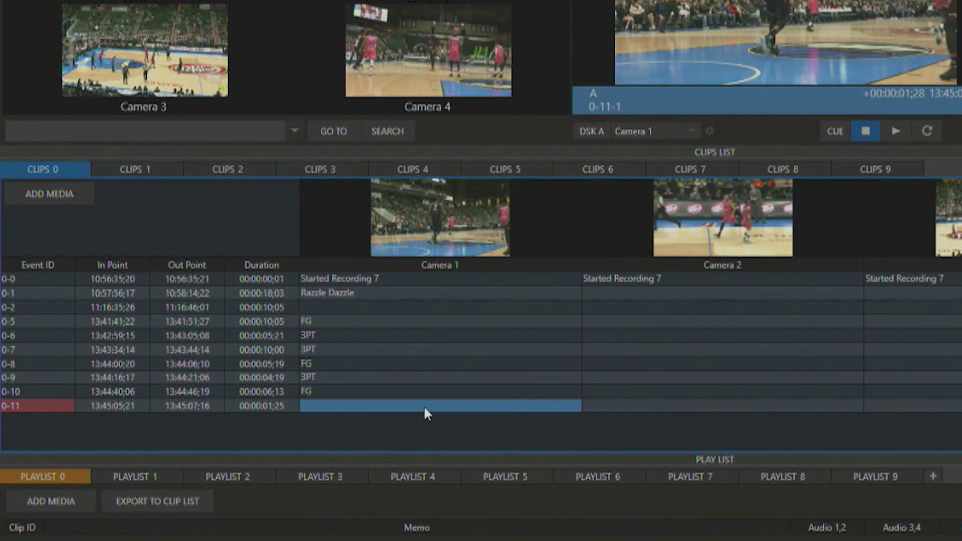
{"action": "key", "text": "Tab"}
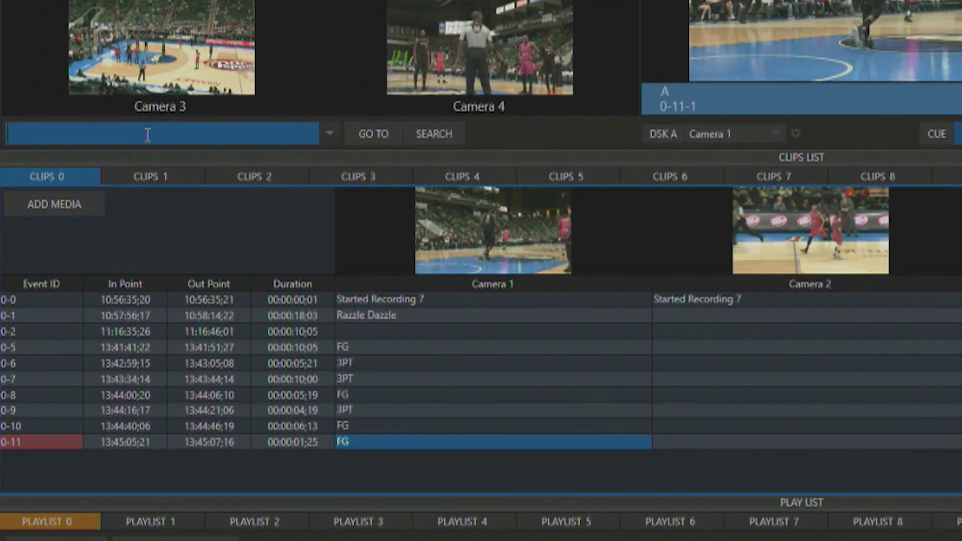
- Search the memos for 3PT and play the first result, clip 0-6, on channel A
{"action": "type", "text": "3"}
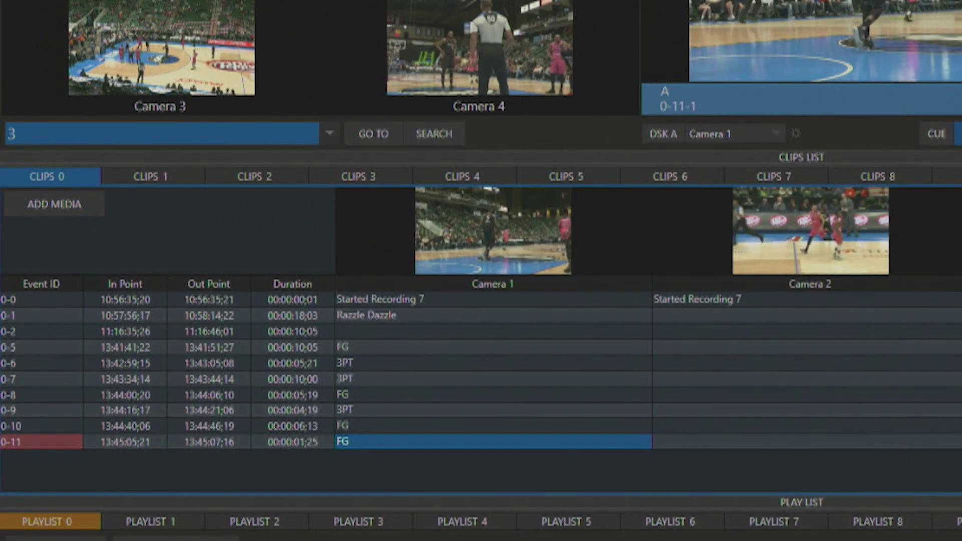
{"action": "type", "text": "PT"}
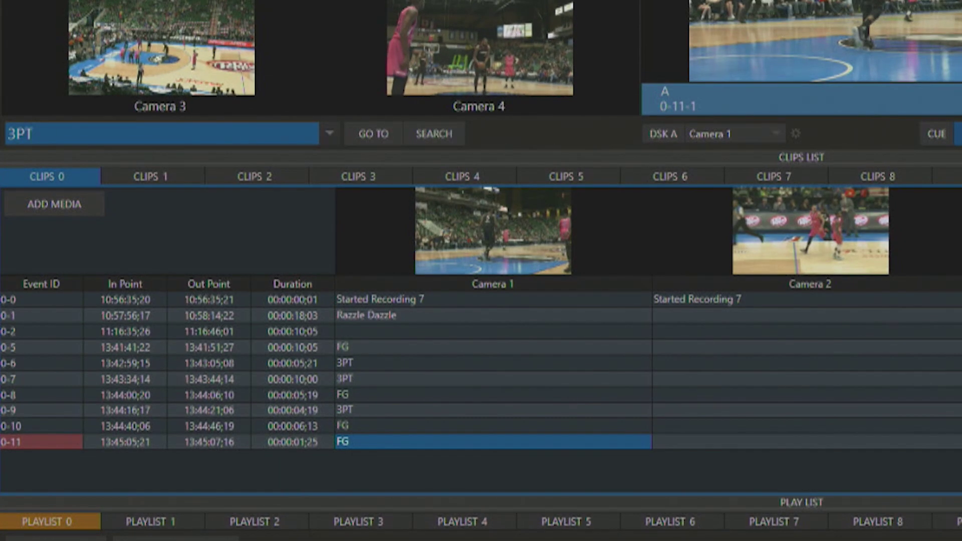
{"action": "left_click", "coordinate": [429, 133]}
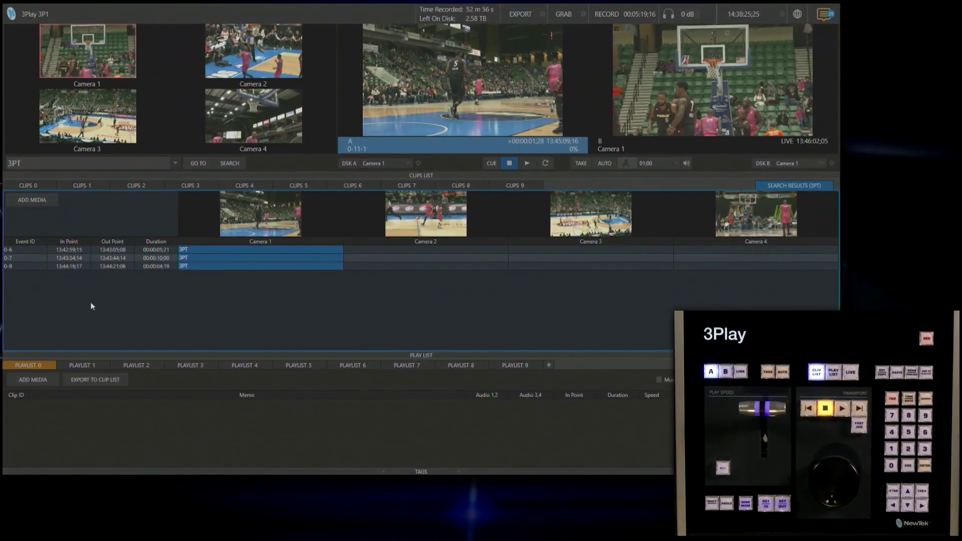
{"action": "left_click", "coordinate": [198, 251]}
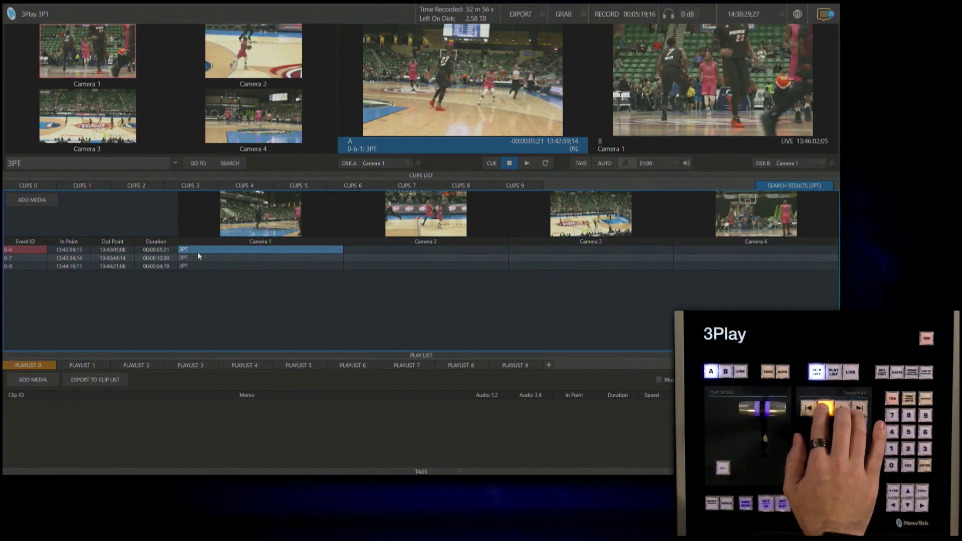
{"action": "key", "text": "space"}
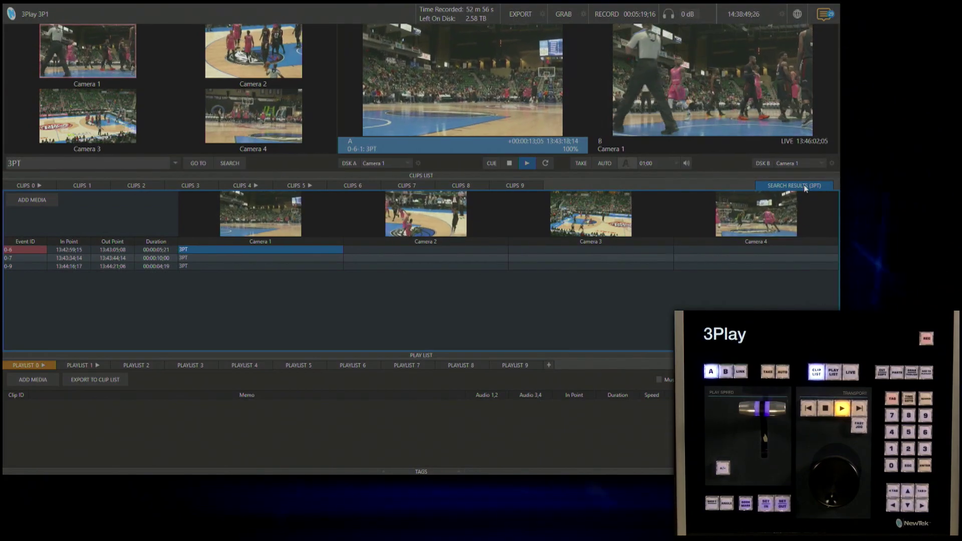
- Browse the CLIPS 0, CLIPS 1 and CLIPS 4 pages, then return to the 3PT search results
{"action": "left_click", "coordinate": [27, 185]}
{"action": "left_click", "coordinate": [35, 184]}
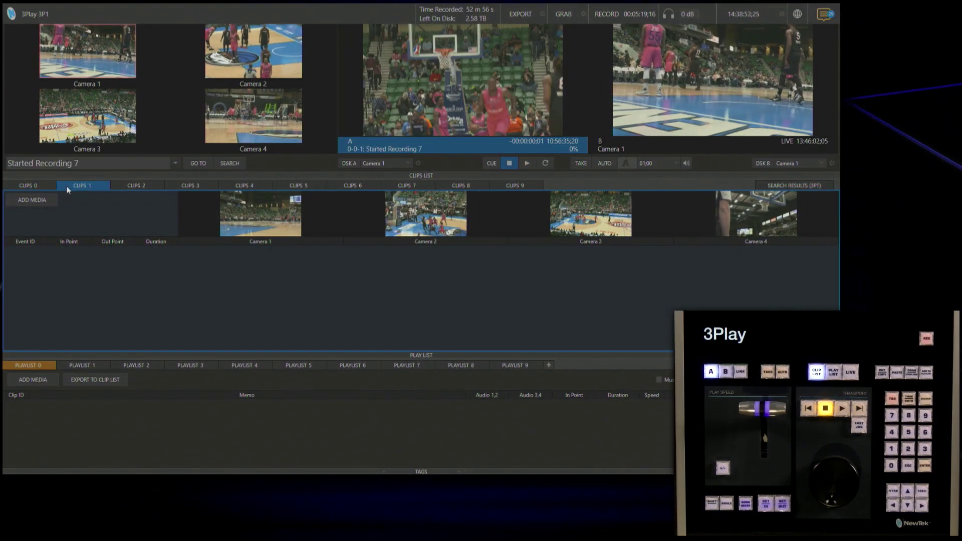
{"action": "left_click", "coordinate": [802, 186]}
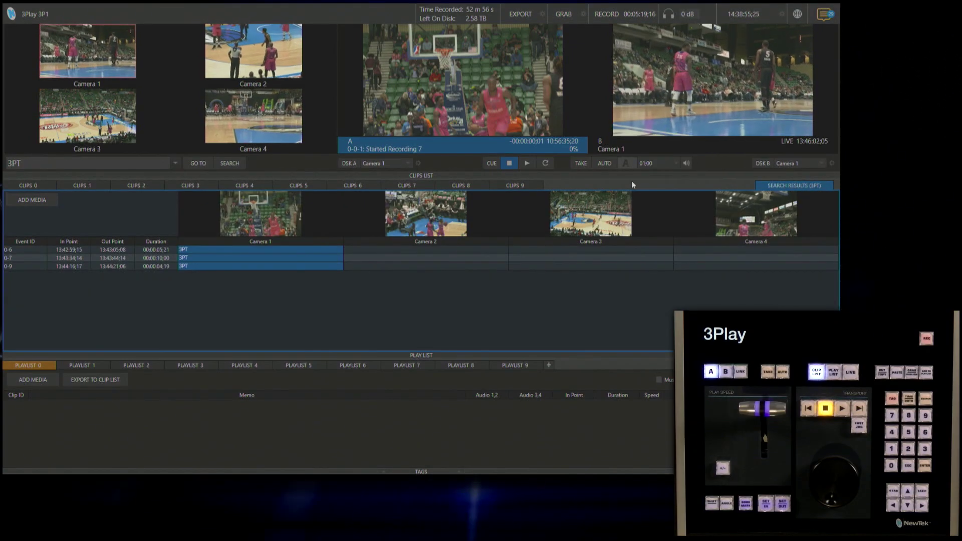
{"action": "key", "text": "3"}
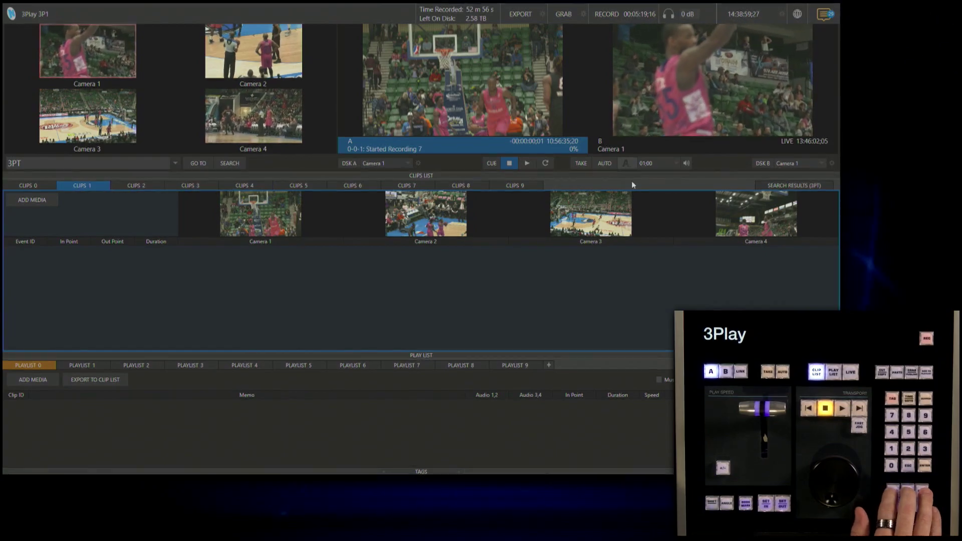
{"action": "key", "text": "4"}
{"action": "key", "text": "Right"}
{"action": "key", "text": "Right"}
{"action": "key", "text": "Right"}
{"action": "key", "text": "Right"}
{"action": "key", "text": "Right"}
{"action": "key", "text": "Right"}
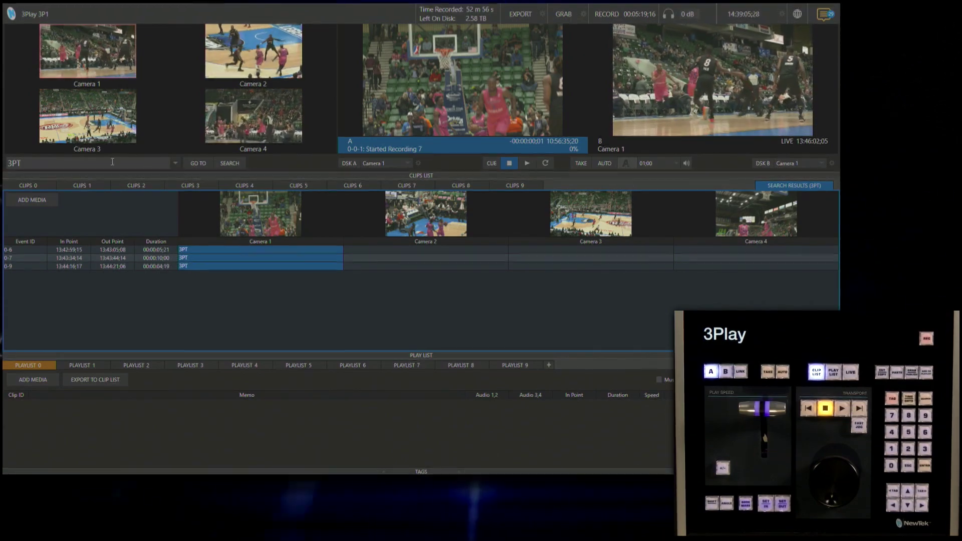
- Pick FG from the recent entries and apply it as the memo of the listed clips
{"action": "left_click", "coordinate": [176, 163]}
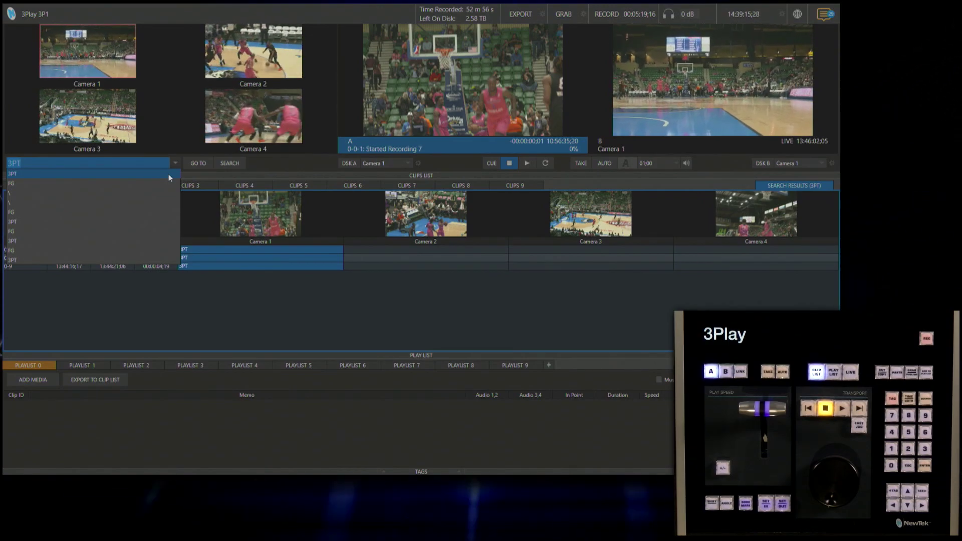
{"action": "left_click", "coordinate": [124, 183]}
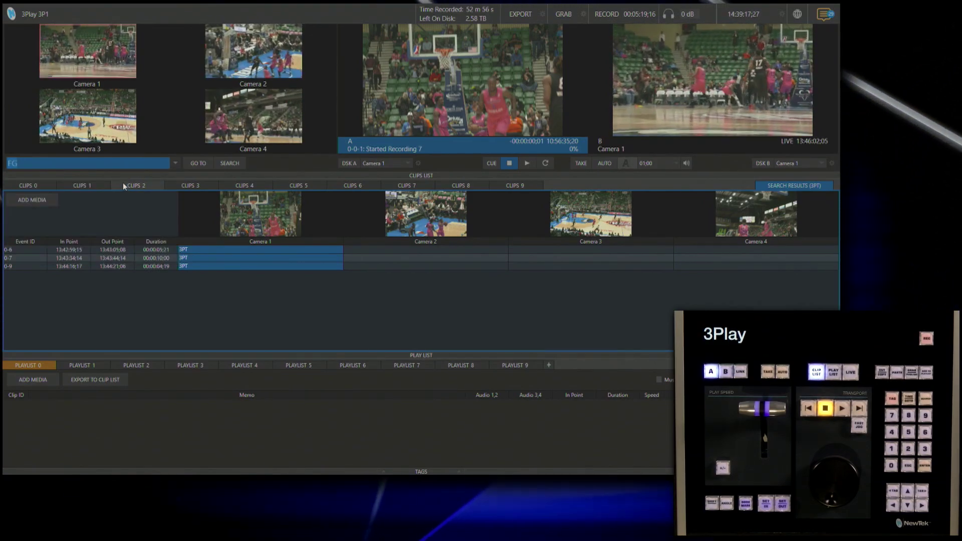
{"action": "key", "text": "Return"}
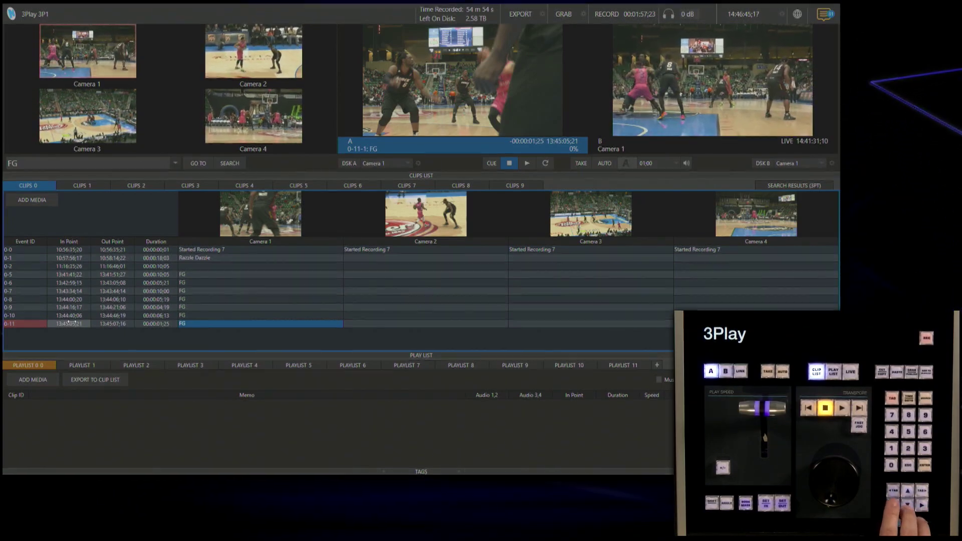
- Add clip 0-11's Camera 2 angle, then all four 0-11 angles, to Playlist 0
{"action": "key", "text": "Tab"}
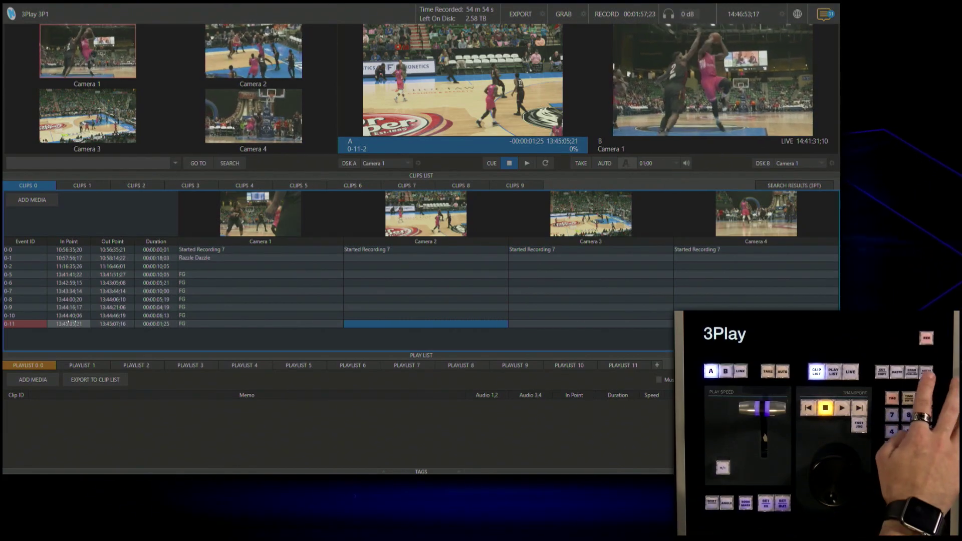
{"action": "key", "text": "ctrl+v"}
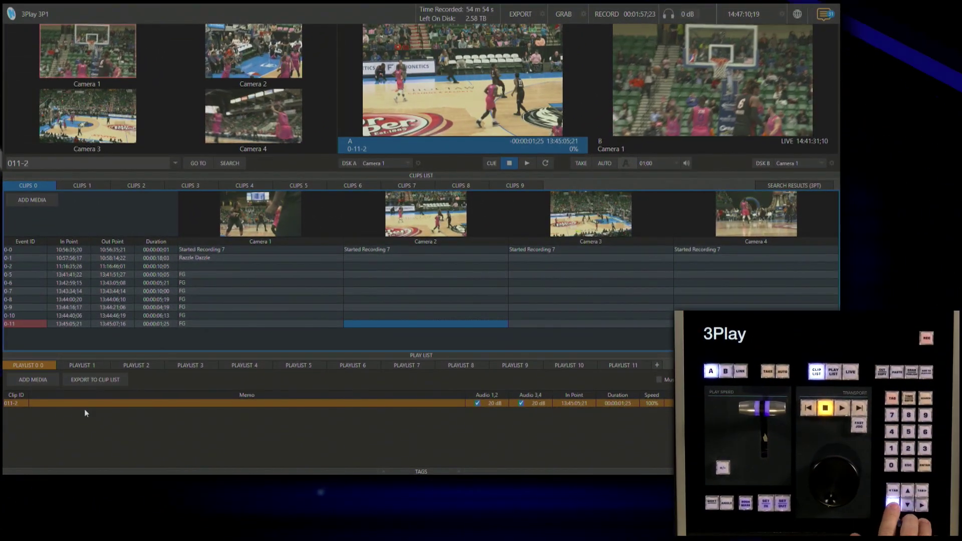
{"action": "key", "text": "Left"}
{"action": "key", "text": "Left"}
{"action": "key", "text": "Left"}
{"action": "key", "text": "Left"}
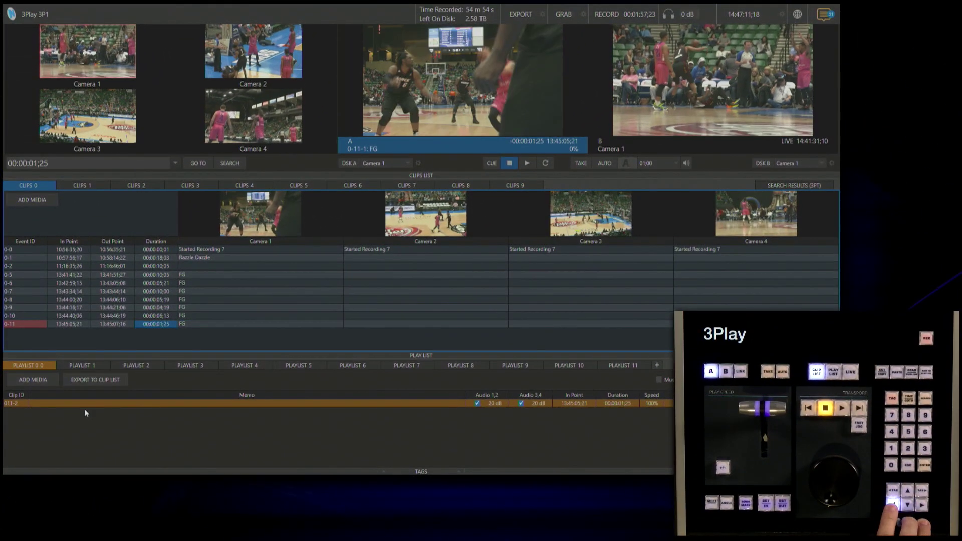
{"action": "key", "text": "Left"}
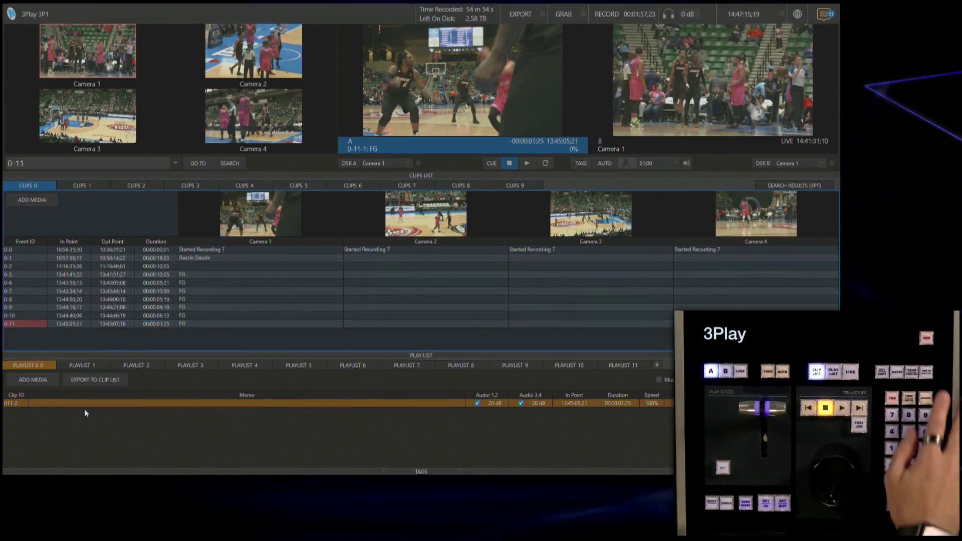
{"action": "key", "text": "Insert"}
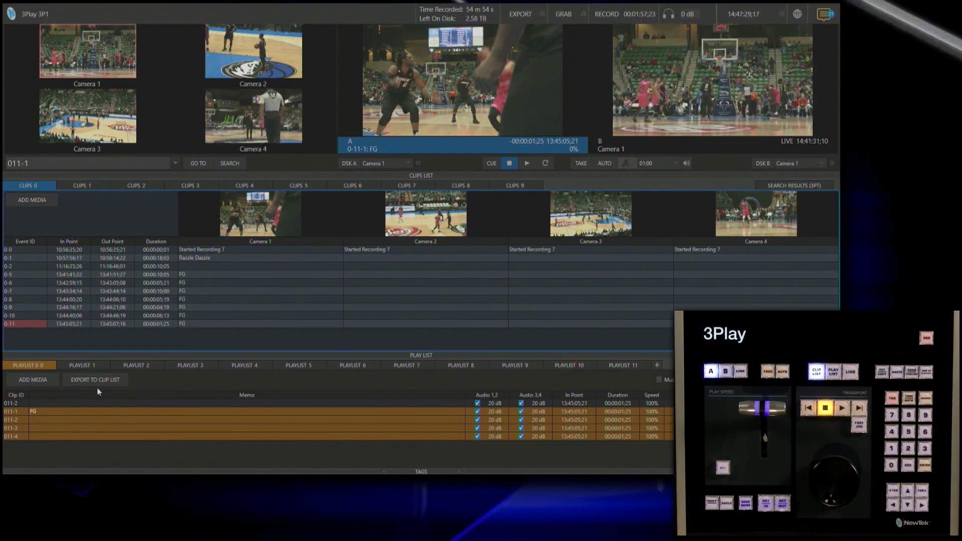
{"action": "left_click", "coordinate": [82, 366]}
- Browse Playlists 1 through 11, then create a new playlist tab after Playlist 11
{"action": "left_click", "coordinate": [137, 368]}
{"action": "left_click", "coordinate": [190, 366]}
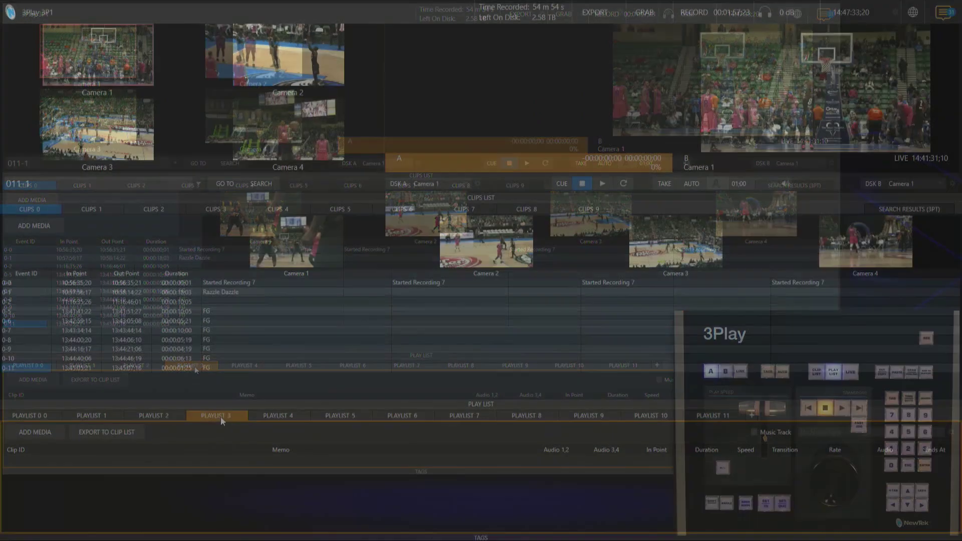
{"action": "left_click", "coordinate": [244, 365]}
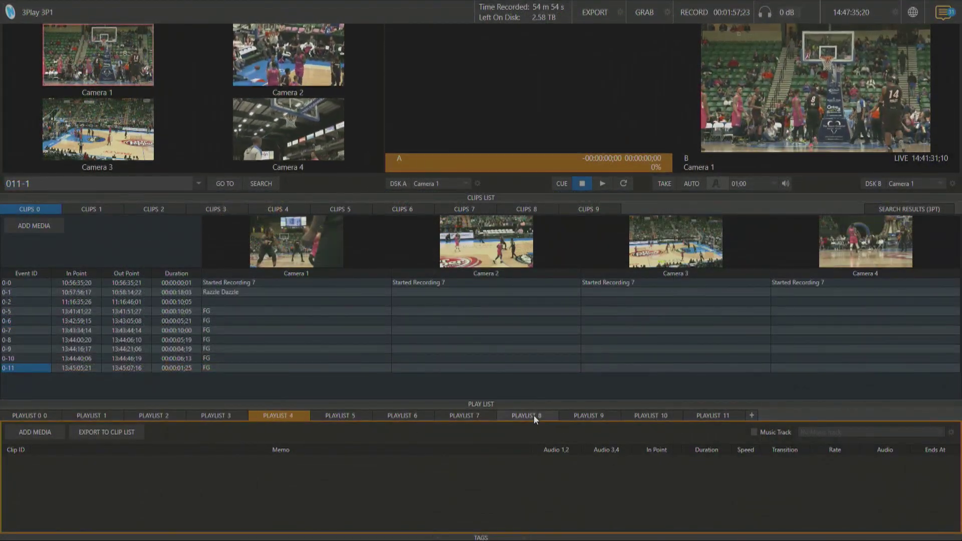
{"action": "left_click", "coordinate": [648, 415]}
{"action": "left_click", "coordinate": [702, 415]}
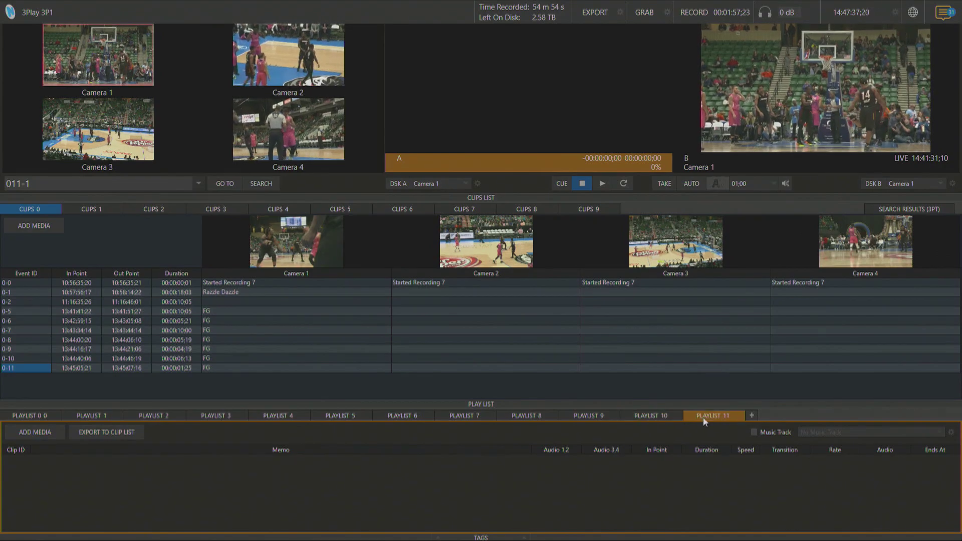
{"action": "left_click", "coordinate": [753, 415]}
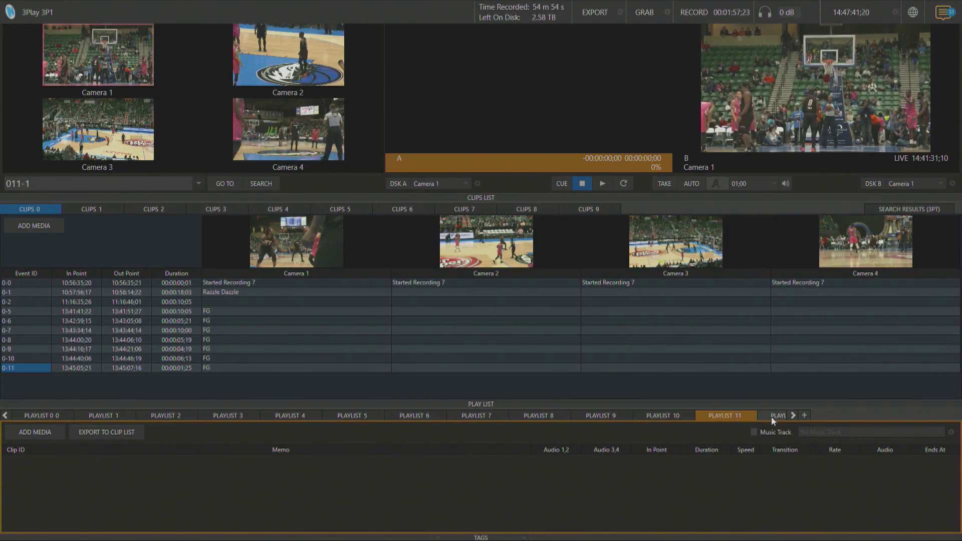
- Delete the extra playlist tab after Playlist 11 and confirm the deletion
{"action": "right_click", "coordinate": [771, 414]}
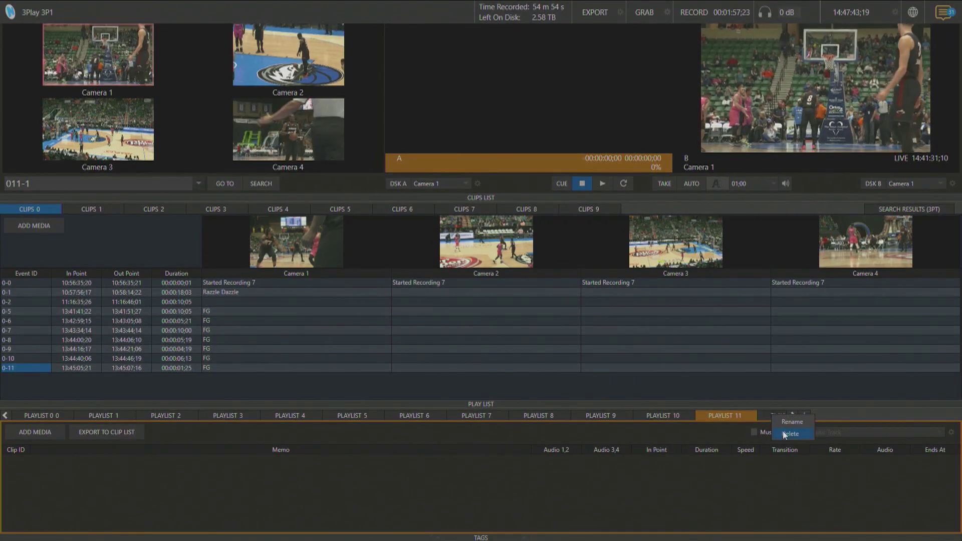
{"action": "left_click", "coordinate": [772, 427]}
{"action": "left_click", "coordinate": [529, 312]}
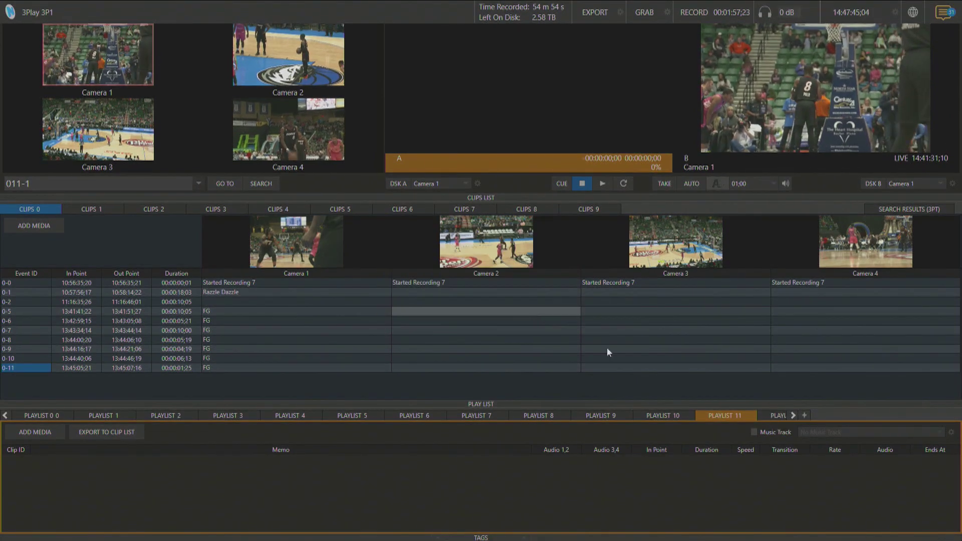
{"action": "right_click", "coordinate": [773, 415]}
{"action": "left_click", "coordinate": [785, 435]}
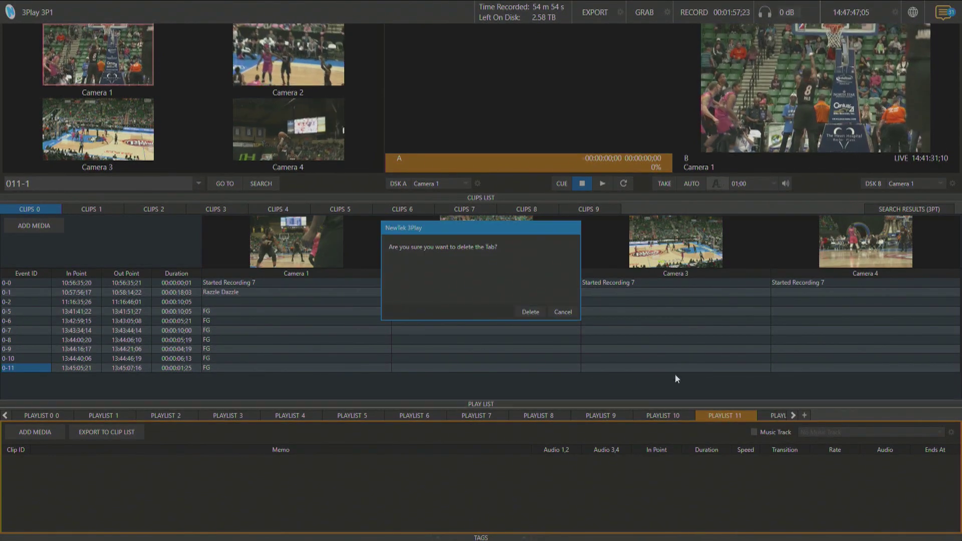
{"action": "left_click", "coordinate": [525, 313]}
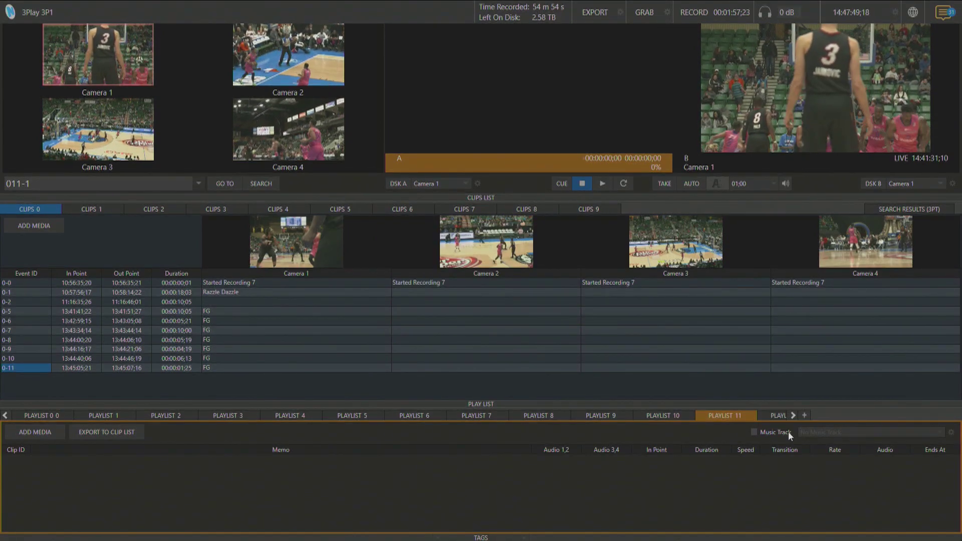
{"action": "left_click", "coordinate": [789, 432]}
{"action": "left_click", "coordinate": [533, 313]}
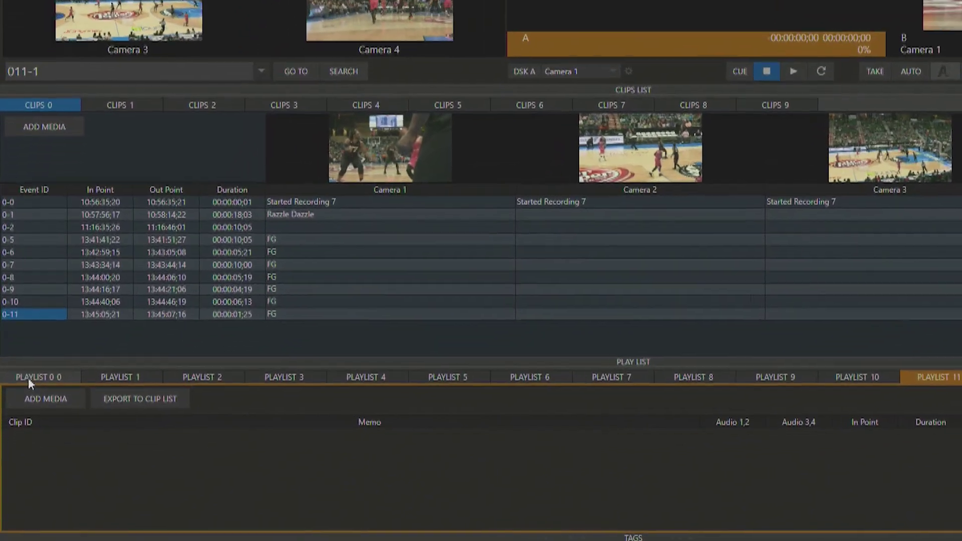
- Rename Playlist 0, which holds the 0-11 entries, to 'highlight reel 1'
{"action": "left_click", "coordinate": [23, 418]}
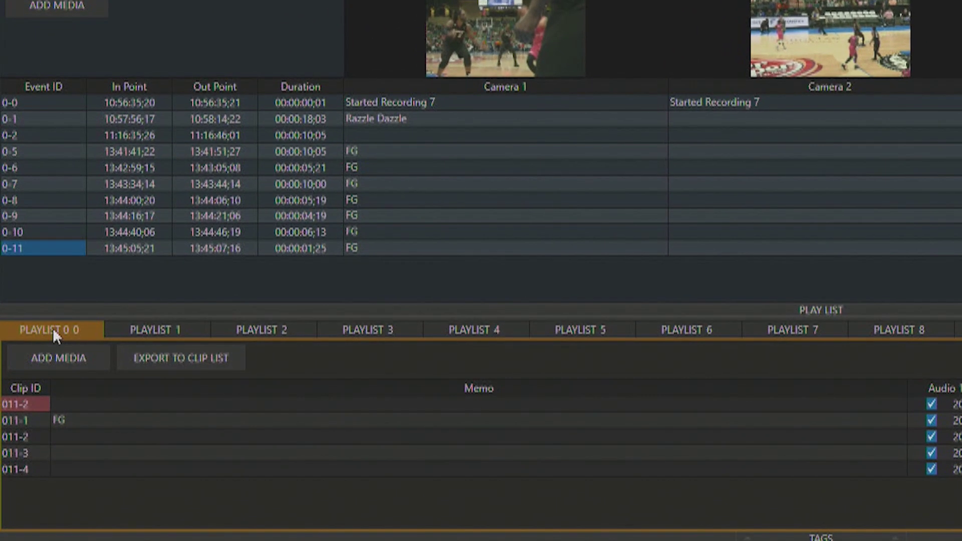
{"action": "right_click", "coordinate": [53, 327]}
{"action": "left_click", "coordinate": [71, 335]}
{"action": "type", "text": "hig"}
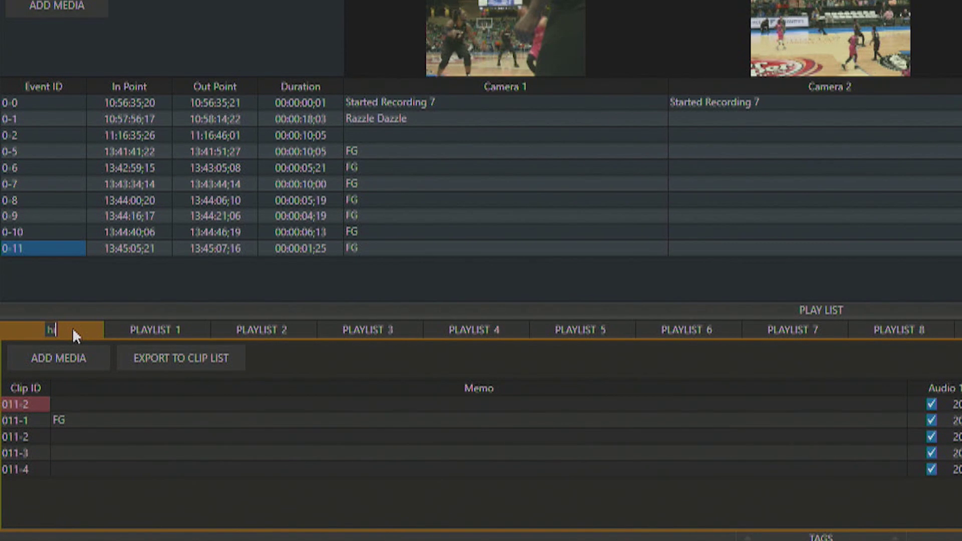
{"action": "type", "text": "hlight reel 1"}
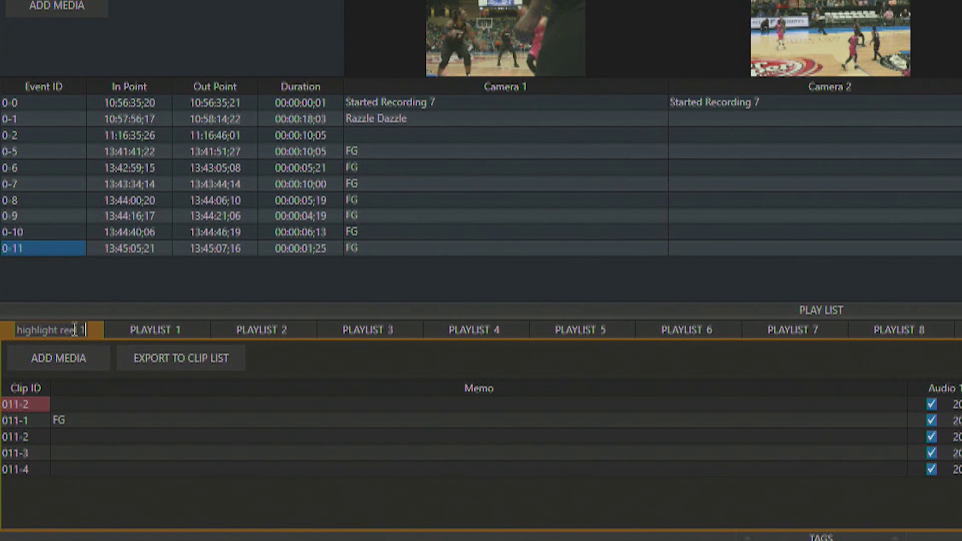
{"action": "key", "text": "Return"}
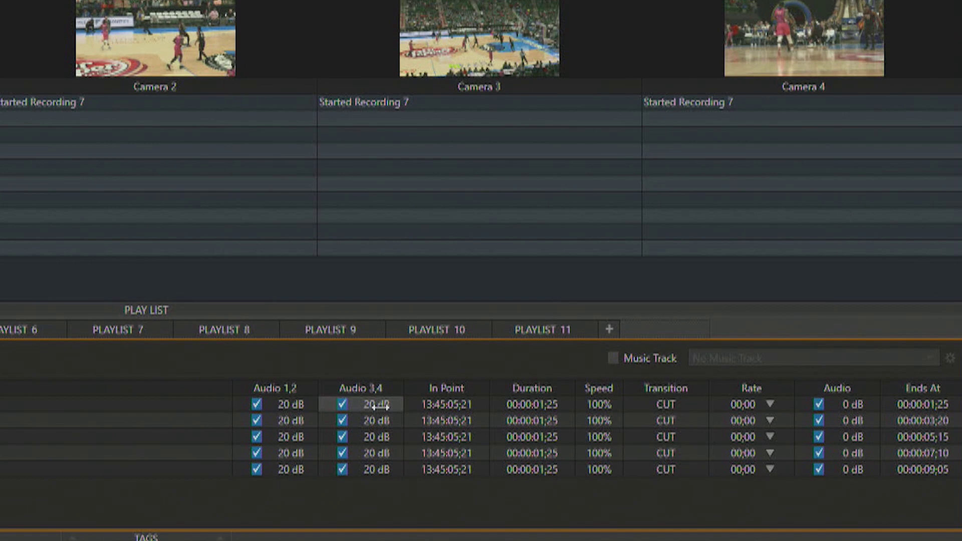
{"action": "mouse_move", "coordinate": [379, 408]}
{"action": "left_mouse_down"}
{"action": "mouse_move", "coordinate": [389, 409]}
{"action": "mouse_move", "coordinate": [380, 408]}
{"action": "left_mouse_up"}
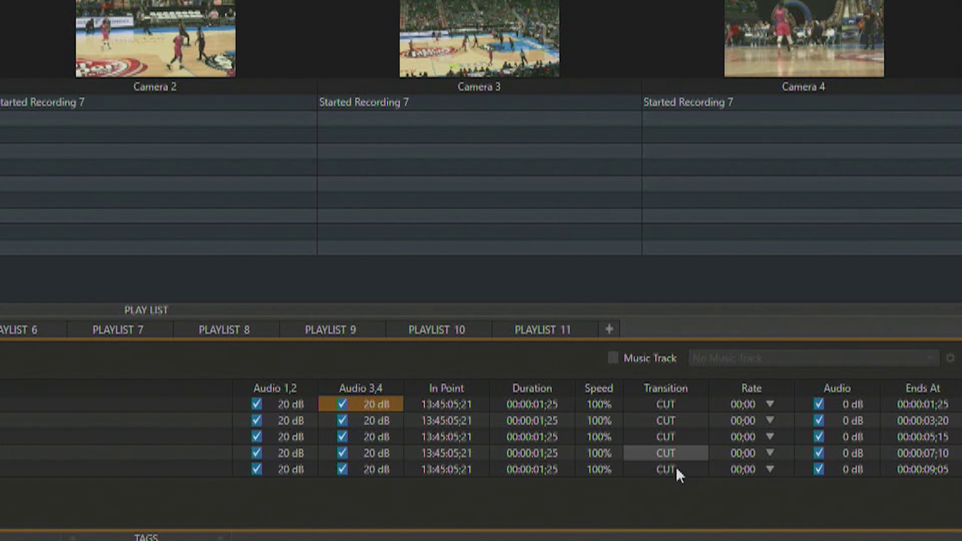
{"action": "left_click", "coordinate": [763, 402]}
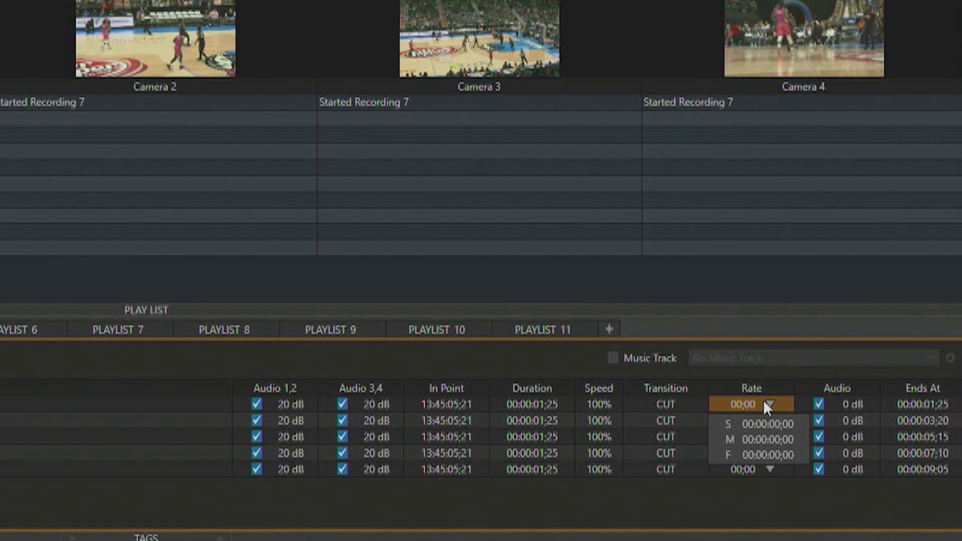
{"action": "left_click", "coordinate": [766, 374]}
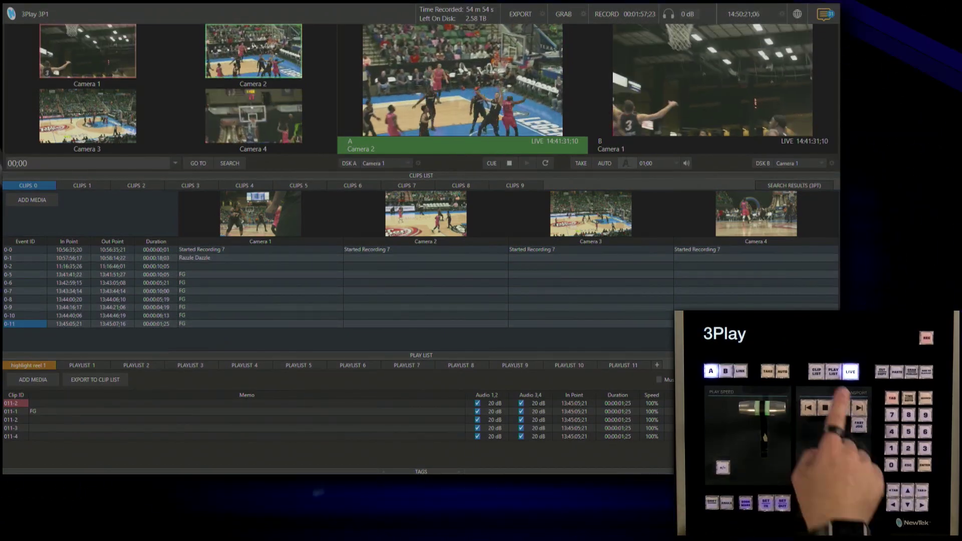
- Cue the five-clip highlight reel 1 playlist to output A and play it
{"action": "key", "text": "p"}
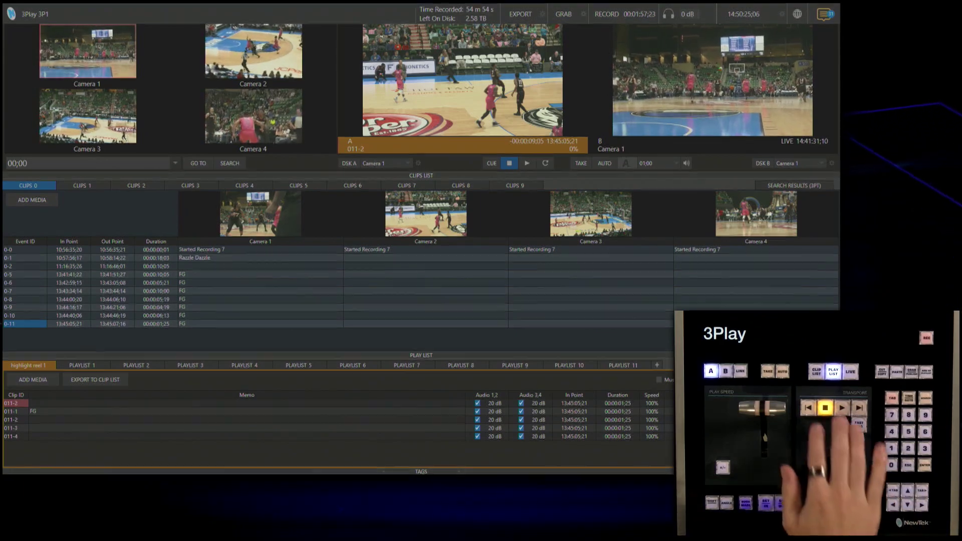
{"action": "key", "text": "space"}
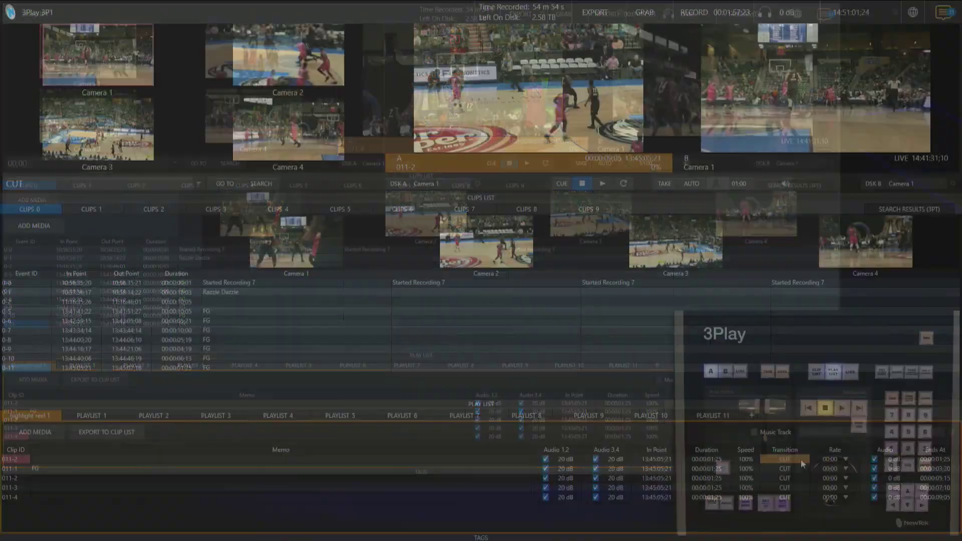
- Give the first clip the Blinds 4 H(H) transition from the Media Browser
{"action": "left_click", "coordinate": [801, 459]}
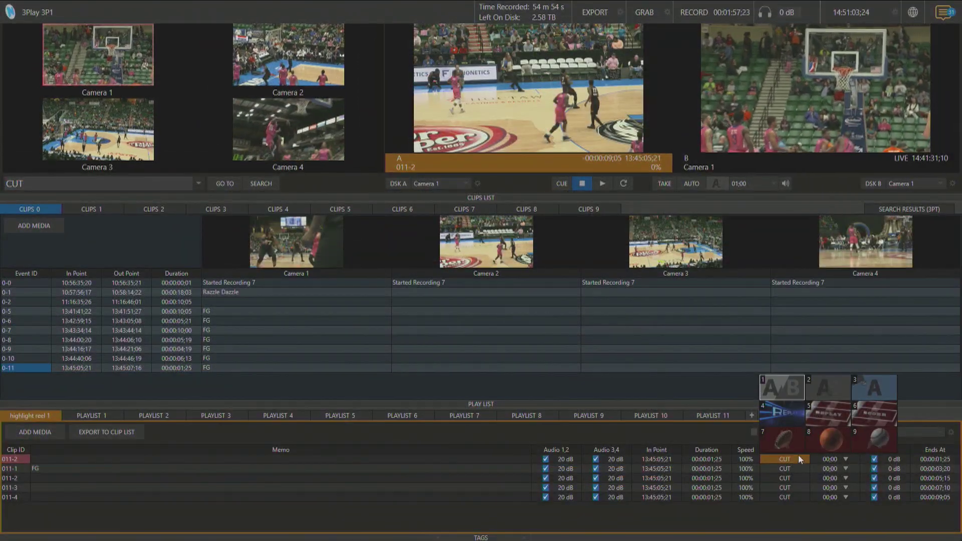
{"action": "mouse_move", "coordinate": [801, 453]}
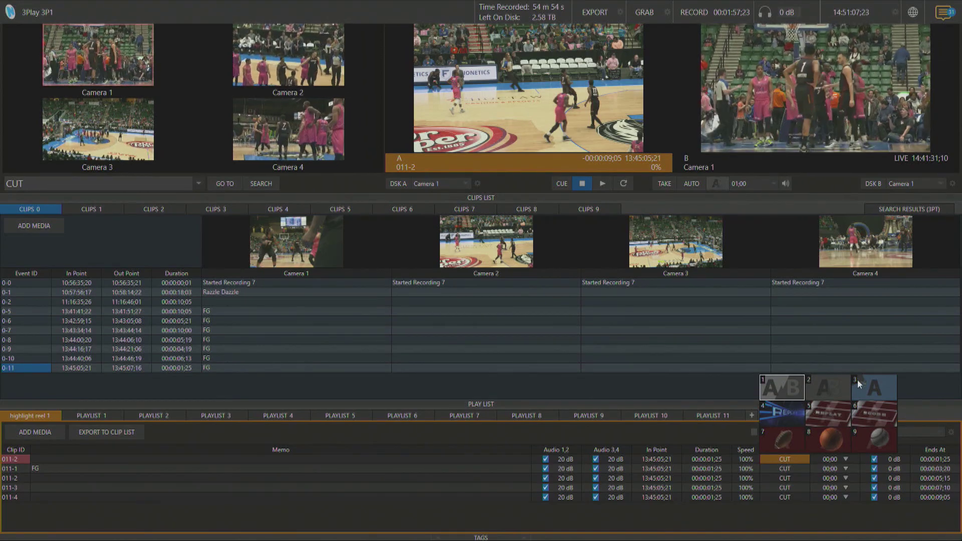
{"action": "left_click", "coordinate": [892, 380]}
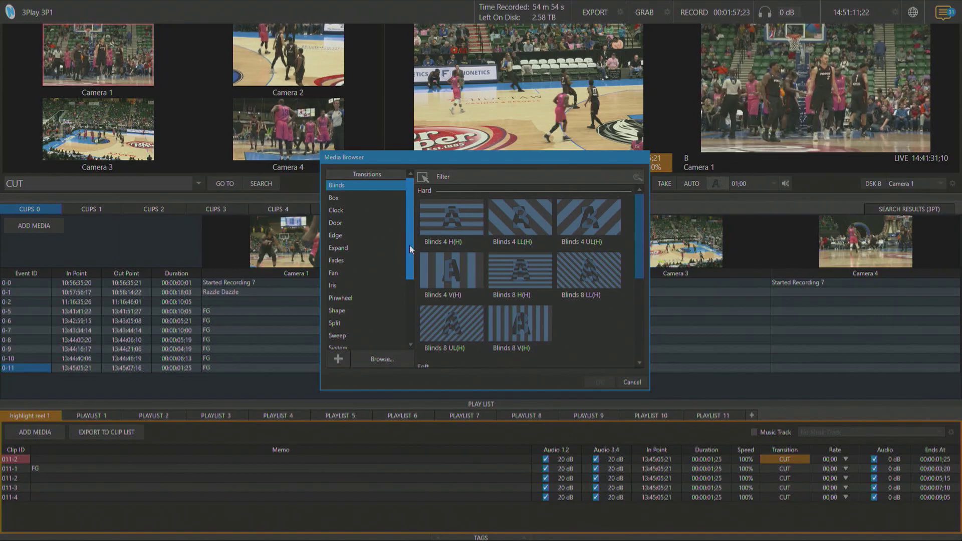
{"action": "mouse_move", "coordinate": [409, 245]}
{"action": "left_mouse_down"}
{"action": "mouse_move", "coordinate": [408, 320]}
{"action": "mouse_move", "coordinate": [413, 251]}
{"action": "mouse_move", "coordinate": [404, 236]}
{"action": "left_mouse_up"}
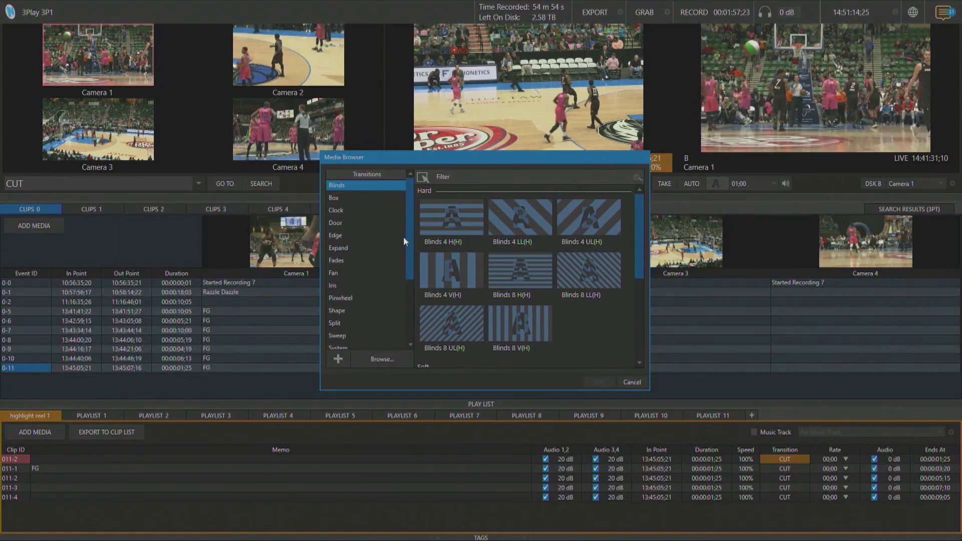
{"action": "left_click", "coordinate": [443, 221]}
{"action": "left_click", "coordinate": [601, 382]}
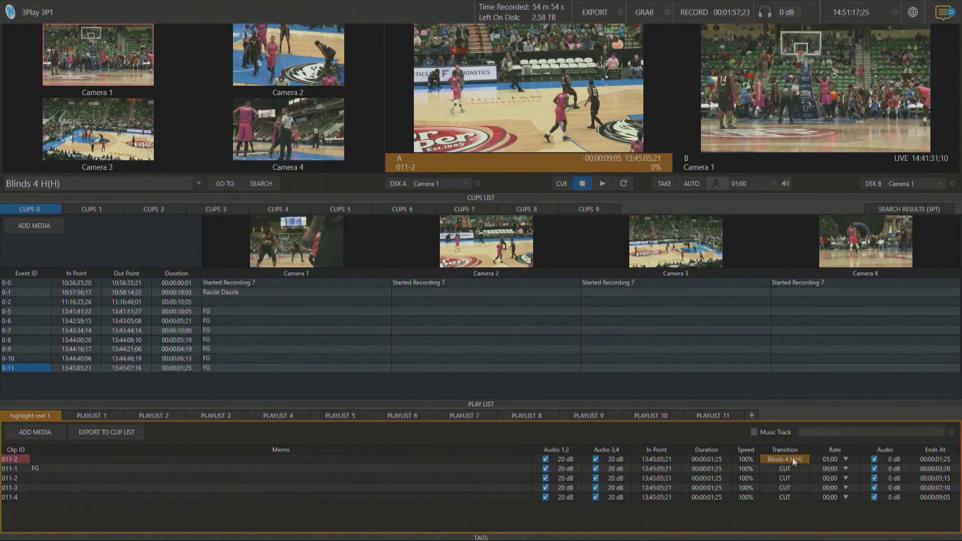
{"action": "left_click", "coordinate": [798, 460]}
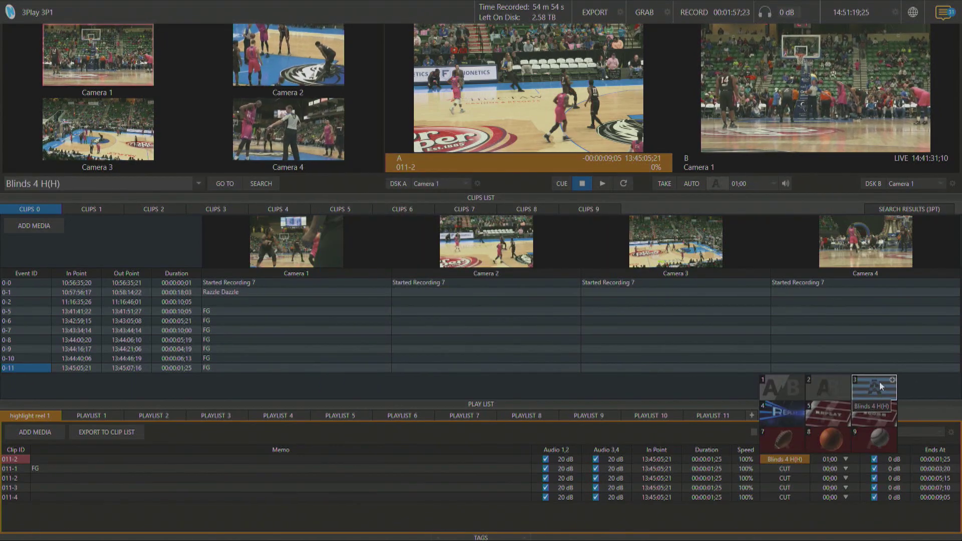
{"action": "left_click", "coordinate": [868, 387]}
- Set the remaining clips' transitions to Score, Replay, Basketball and Neon Replay in order
{"action": "left_click", "coordinate": [786, 469]}
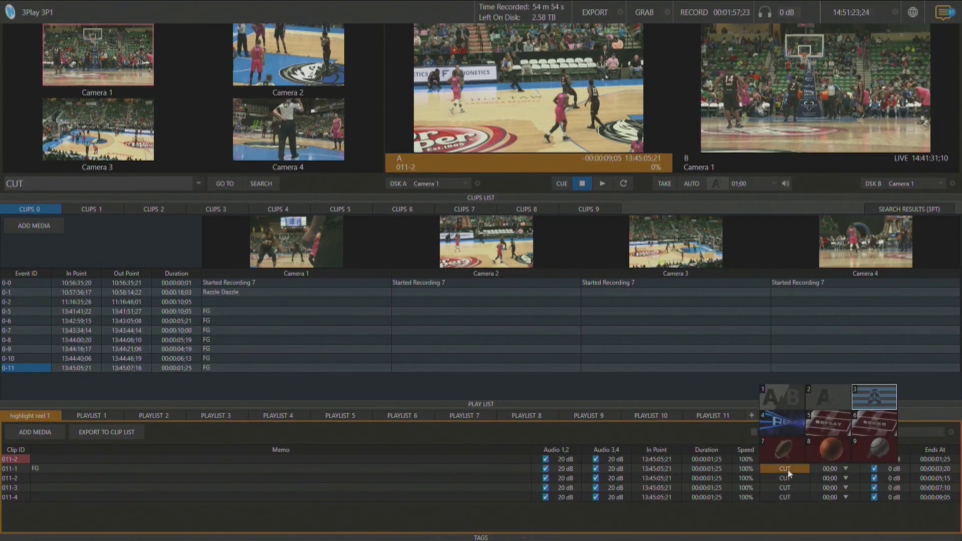
{"action": "left_click", "coordinate": [869, 422]}
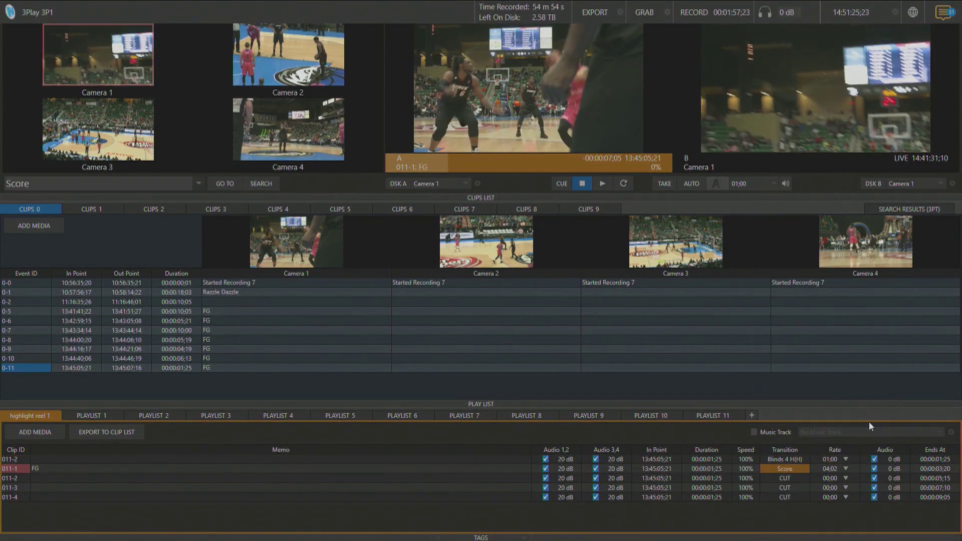
{"action": "left_click", "coordinate": [789, 476]}
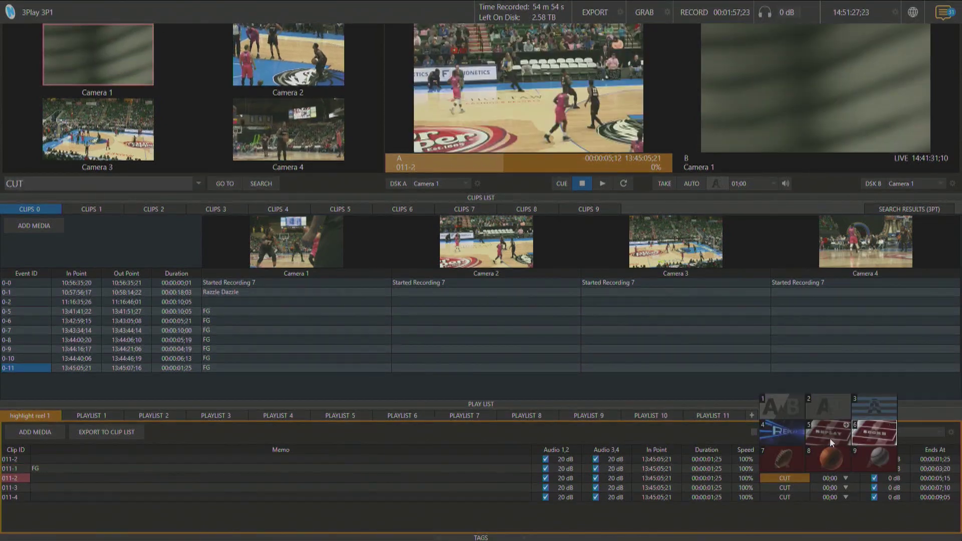
{"action": "left_click", "coordinate": [829, 432]}
{"action": "left_click", "coordinate": [792, 486]}
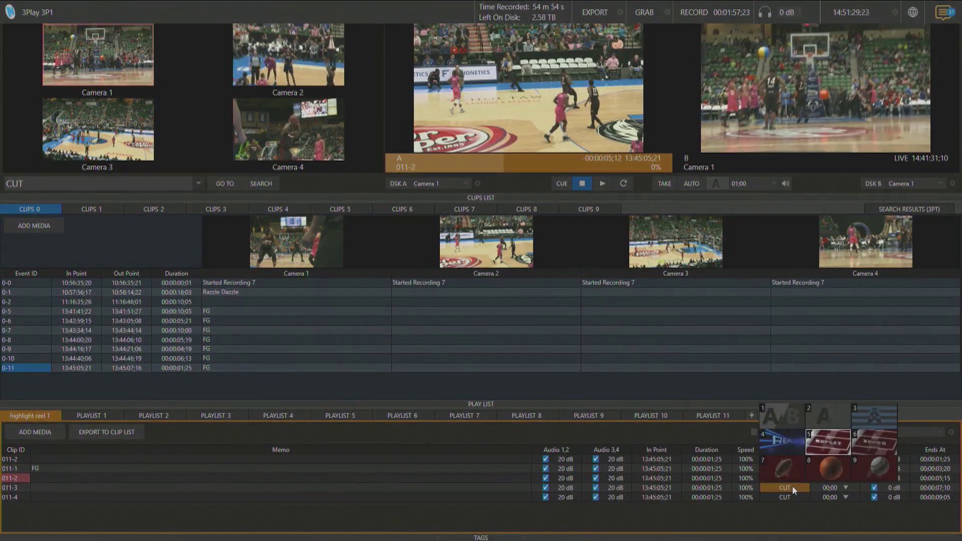
{"action": "left_click", "coordinate": [827, 471]}
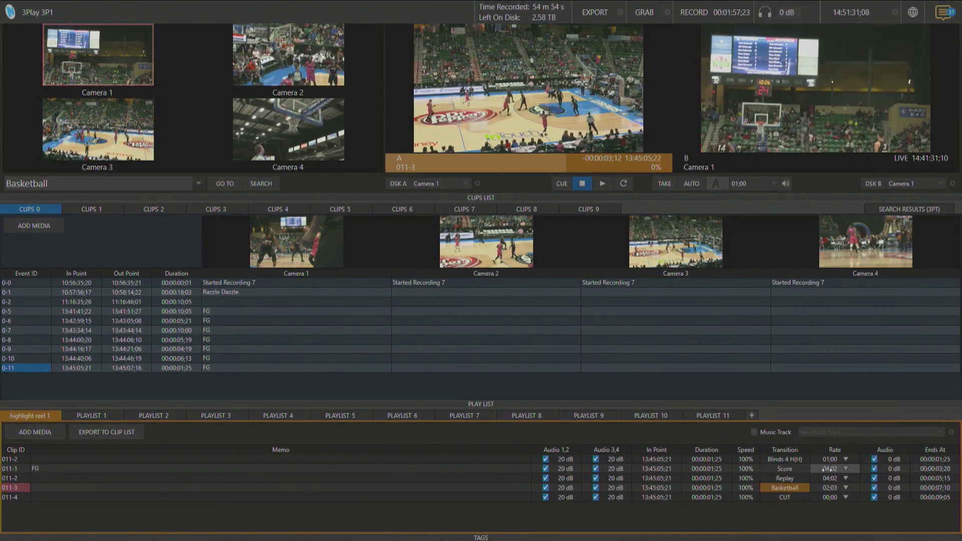
{"action": "left_click", "coordinate": [785, 497]}
{"action": "left_click", "coordinate": [787, 458]}
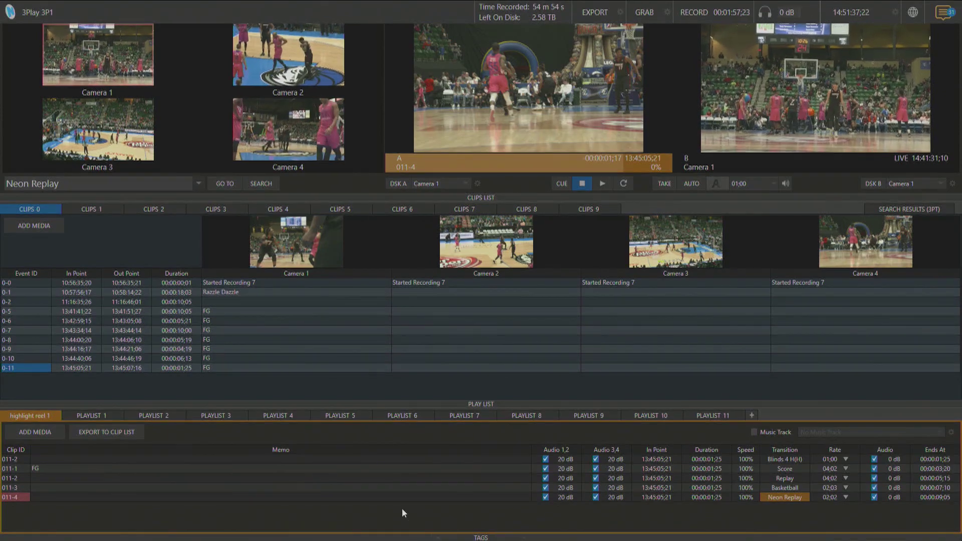
{"action": "left_click", "coordinate": [51, 431]}
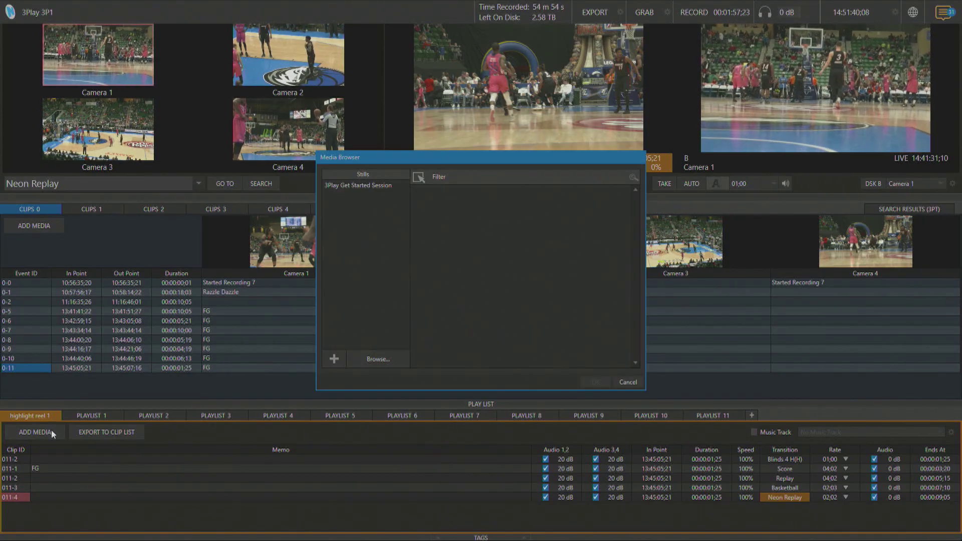
- Append the Logo_Seq file from Seagate Bac (G:) > 3Play Media as a closing bumper
{"action": "left_click", "coordinate": [393, 362]}
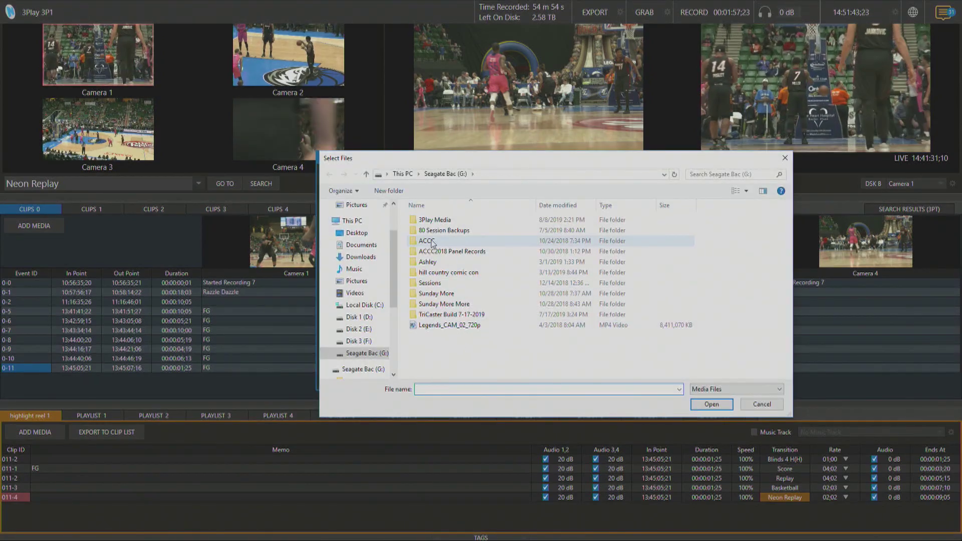
{"action": "double_click", "coordinate": [434, 221]}
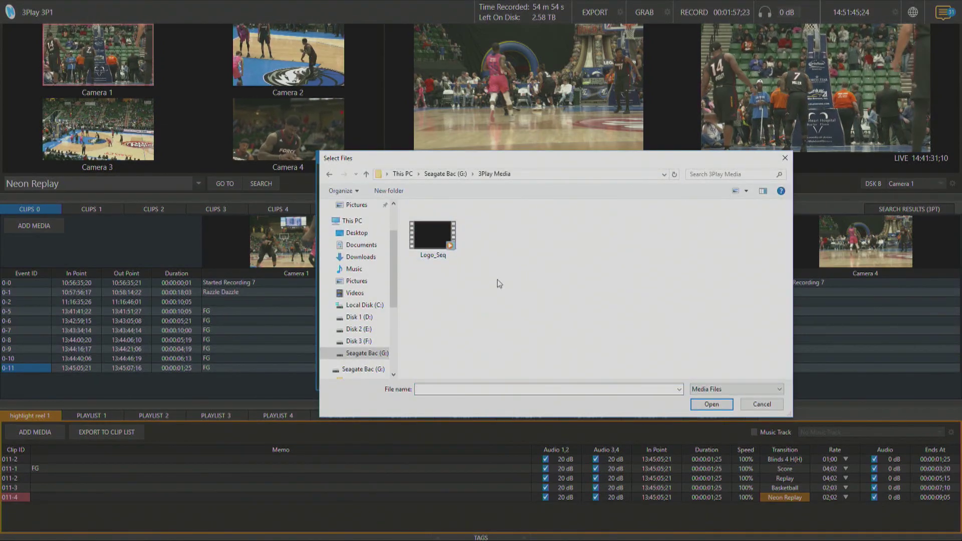
{"action": "left_click", "coordinate": [433, 236]}
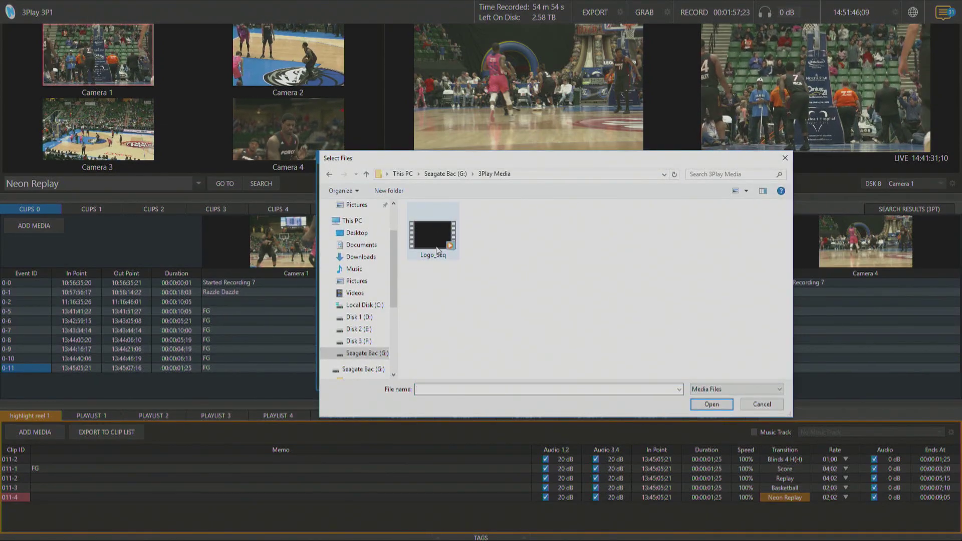
{"action": "left_click", "coordinate": [711, 404]}
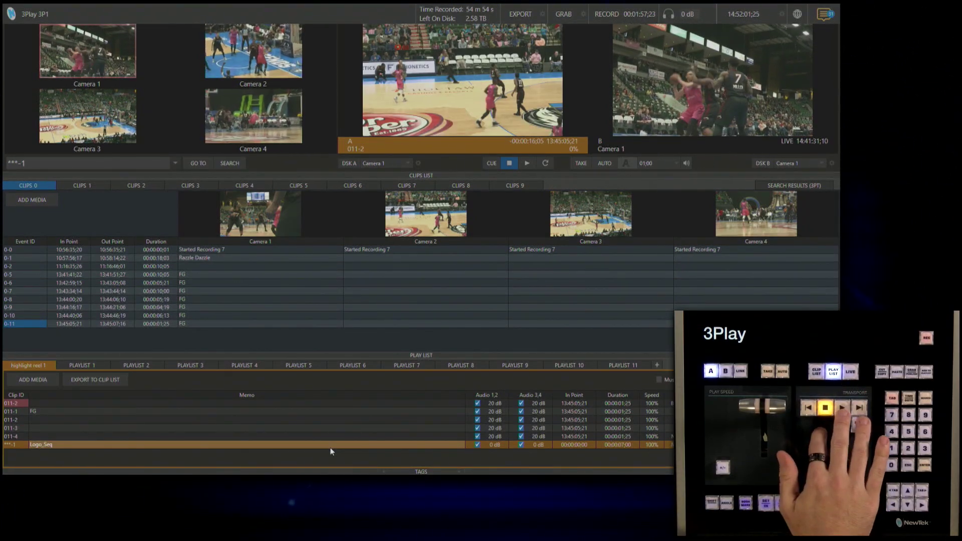
- Play highlight reel 1 on channel A through to its Logo_Seq bumper
{"action": "key", "text": "space"}
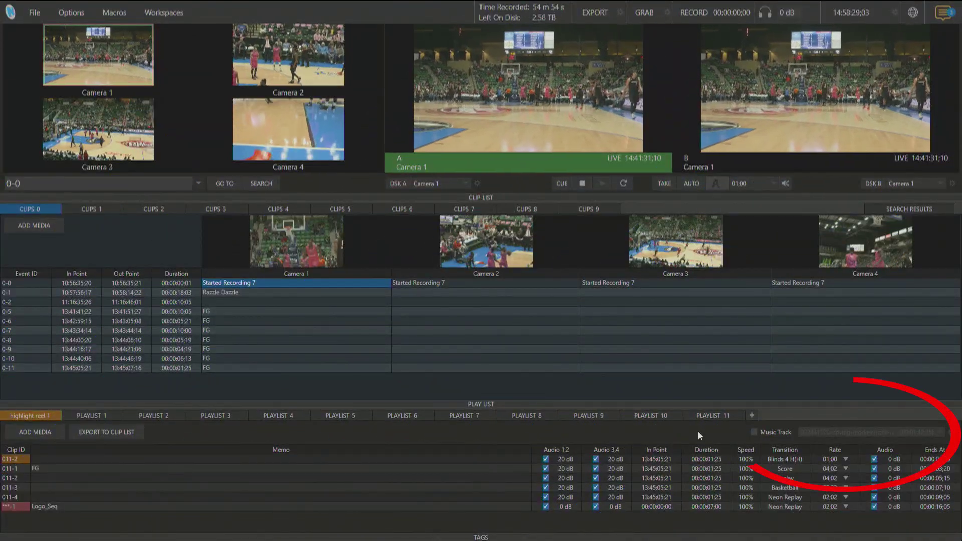
- Enable Music Track and load 032431170-driving-modern-rock-and-roll from the 3Play Media folder
{"action": "left_click", "coordinate": [753, 432]}
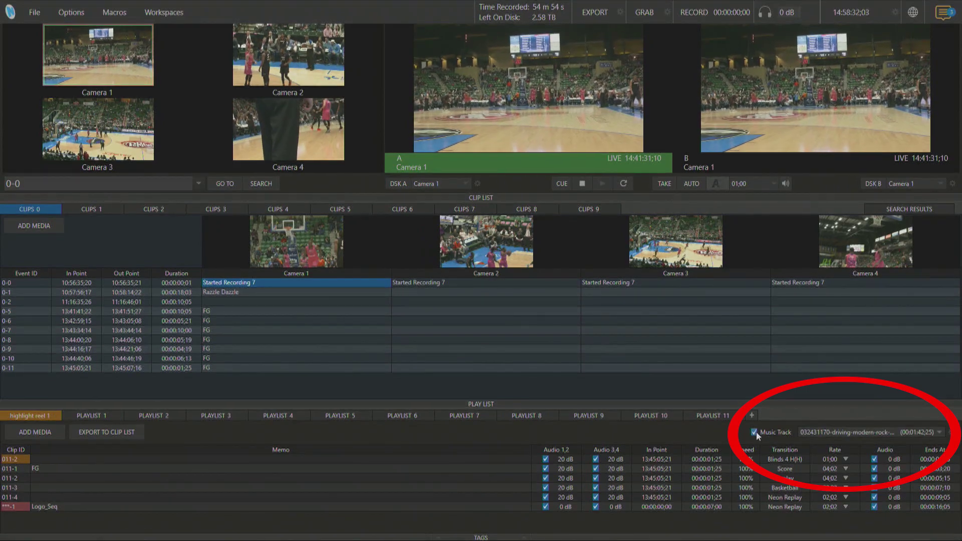
{"action": "left_click", "coordinate": [817, 432]}
{"action": "left_click", "coordinate": [824, 457]}
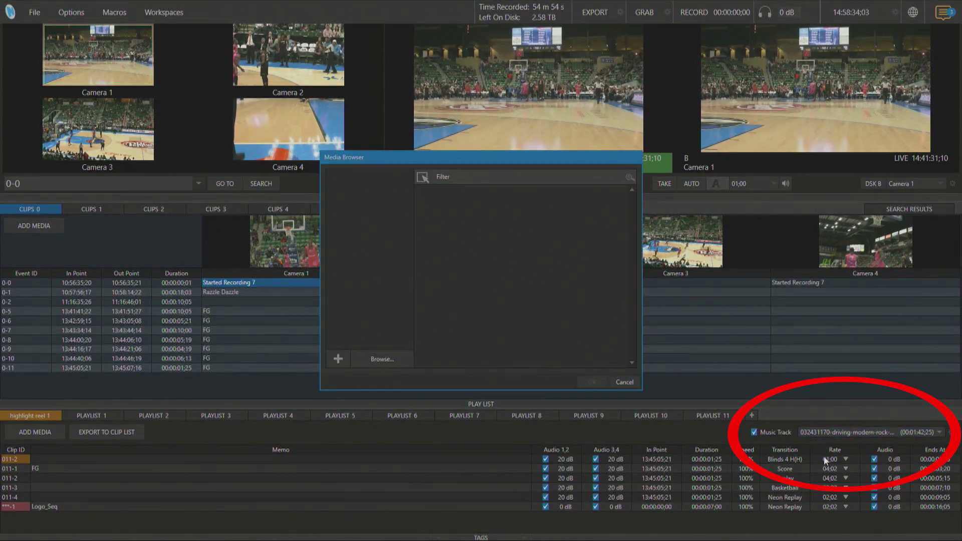
{"action": "left_click", "coordinate": [393, 357]}
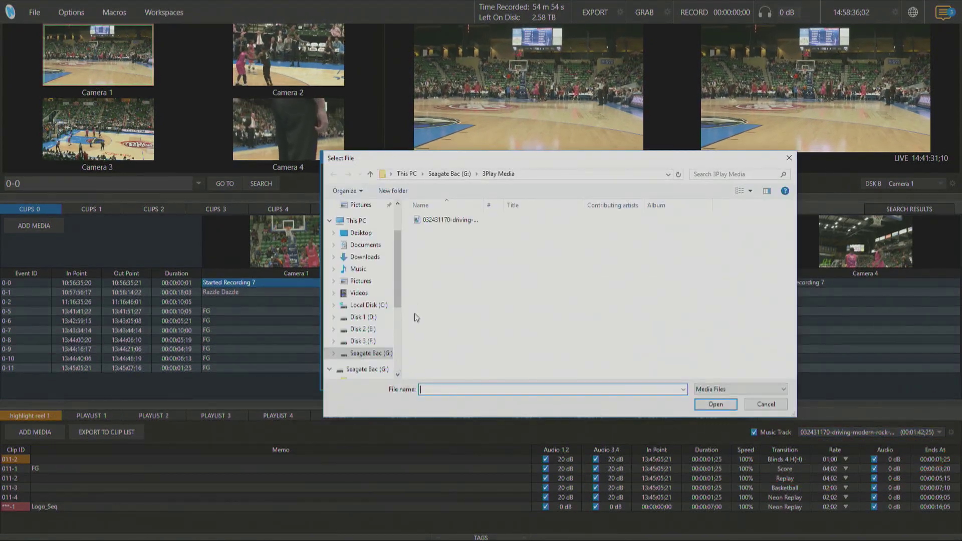
{"action": "left_click", "coordinate": [451, 220]}
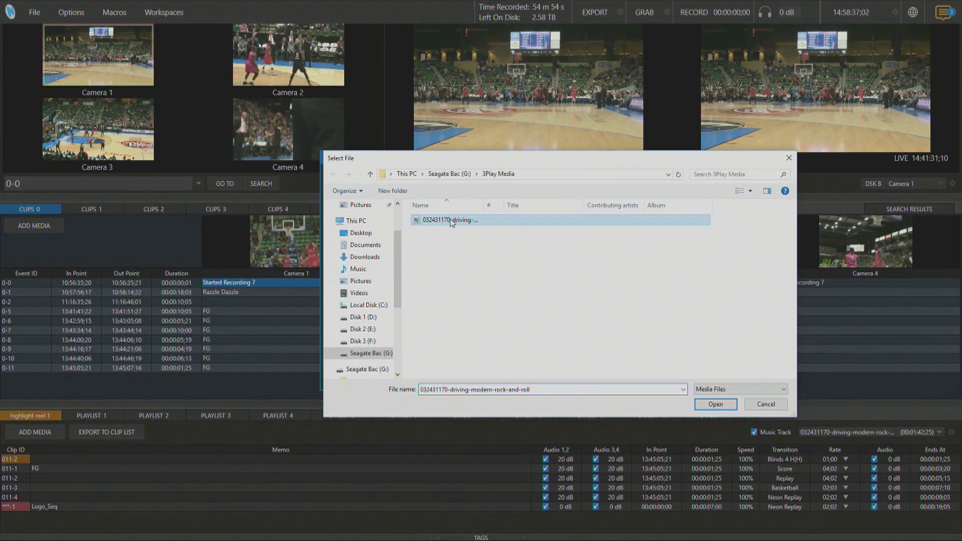
{"action": "left_click", "coordinate": [719, 406]}
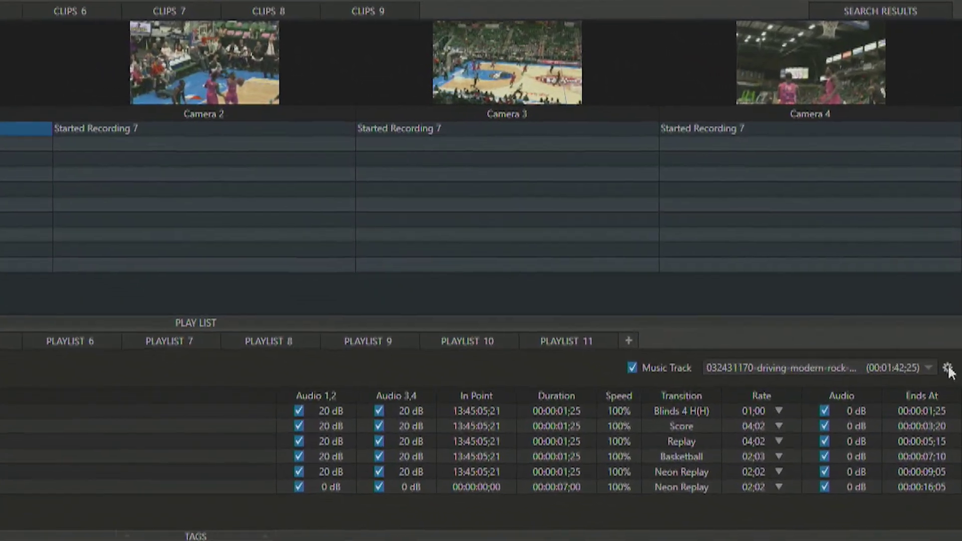
- Set the music track's Play Start Time to 00:00:02;18 and volume to 3 dB
{"action": "left_click", "coordinate": [947, 368]}
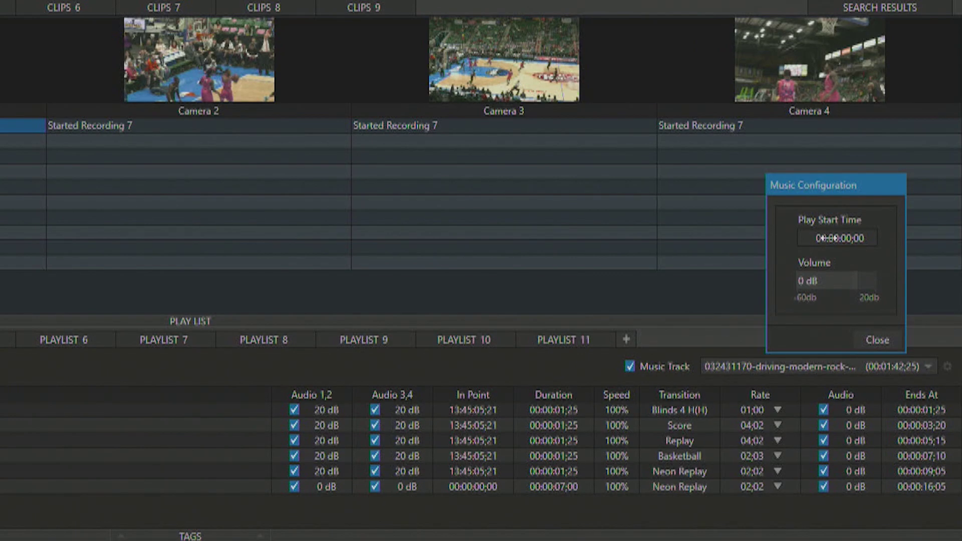
{"action": "left_click_drag", "start_coordinate": [844, 239], "coordinate": [765, 275]}
{"action": "left_click_drag", "start_coordinate": [855, 281], "coordinate": [850, 295]}
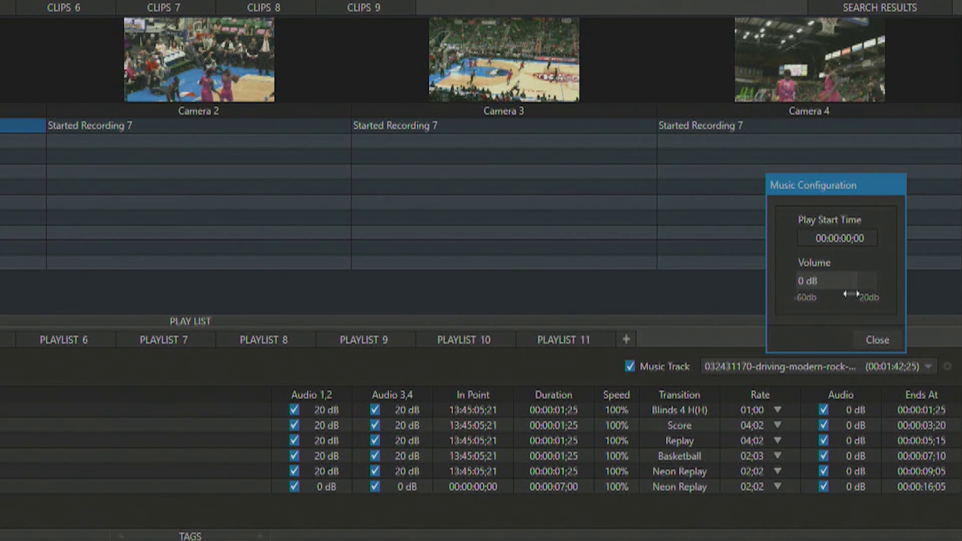
{"action": "left_click", "coordinate": [872, 339]}
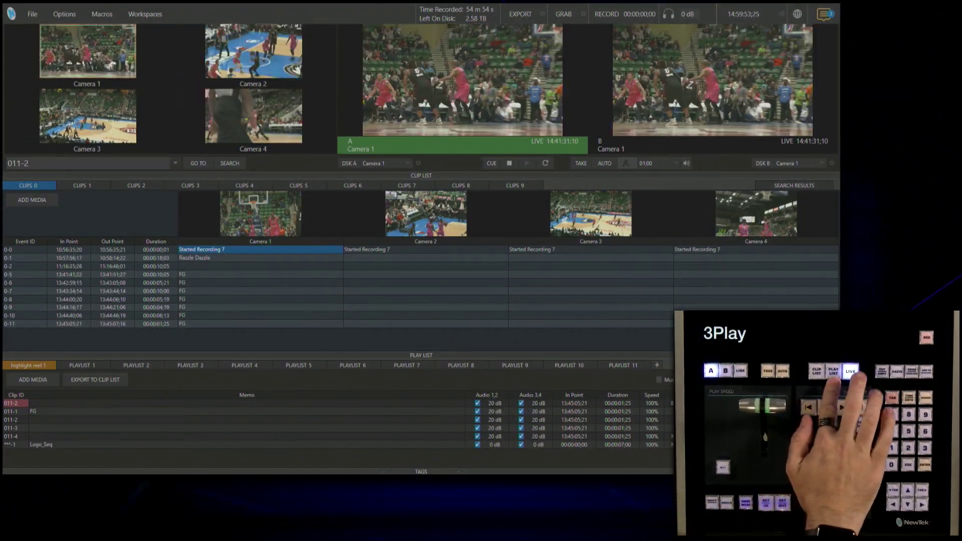
- Cue highlight reel 1, with its transitions, bumper and music, to channel A
{"action": "key", "text": "p"}
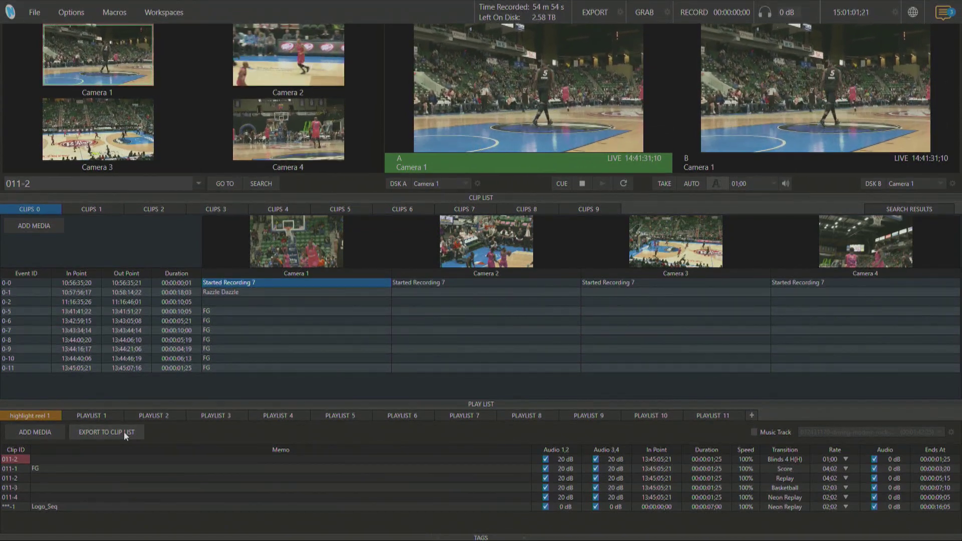
- Export highlight reel 1 to the clip list as clip 0-12, then load and play it
{"action": "left_click", "coordinate": [124, 432]}
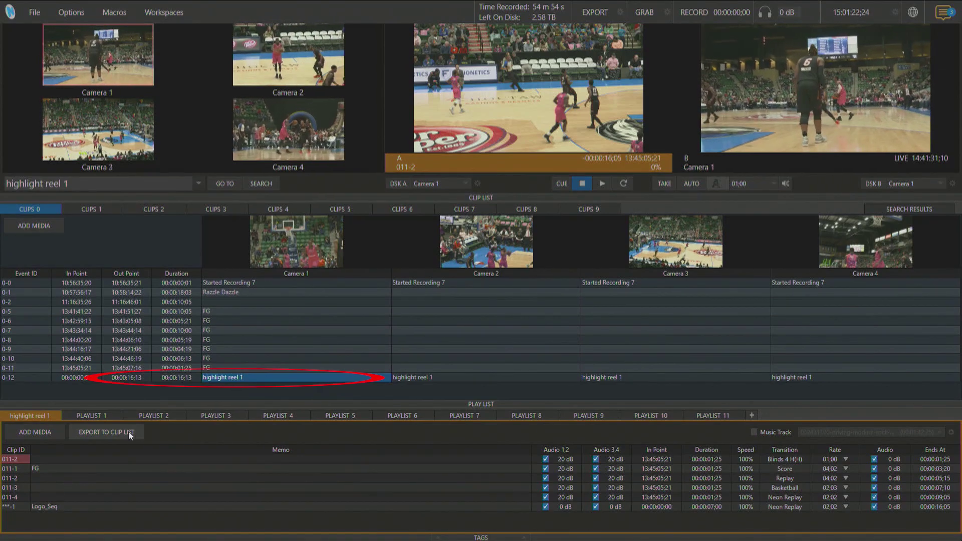
{"action": "left_click", "coordinate": [273, 382]}
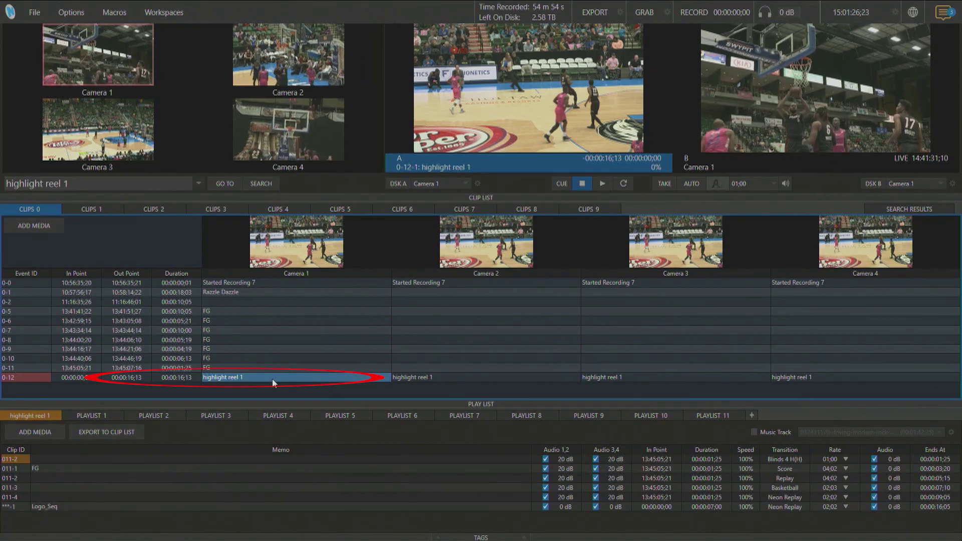
{"action": "key", "text": "space"}
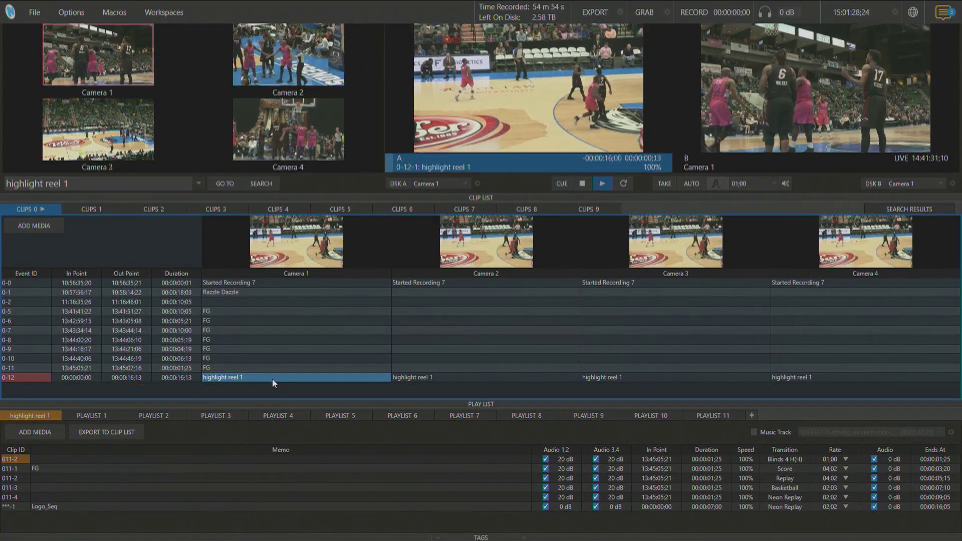